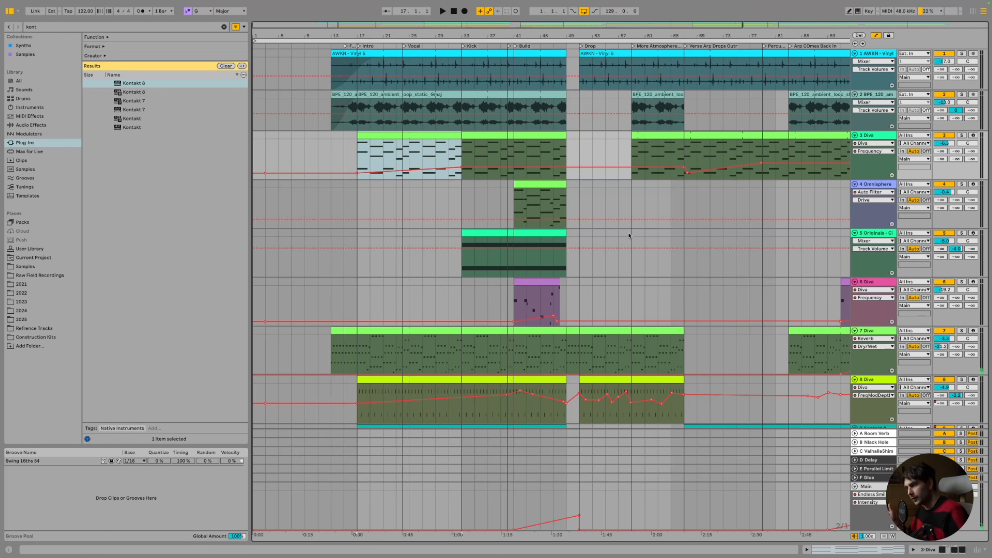
Insert an empty audio track below Kontakt 8 and zoom the timeline in on bars 6–33
scroll(630, 235, "down", 10)
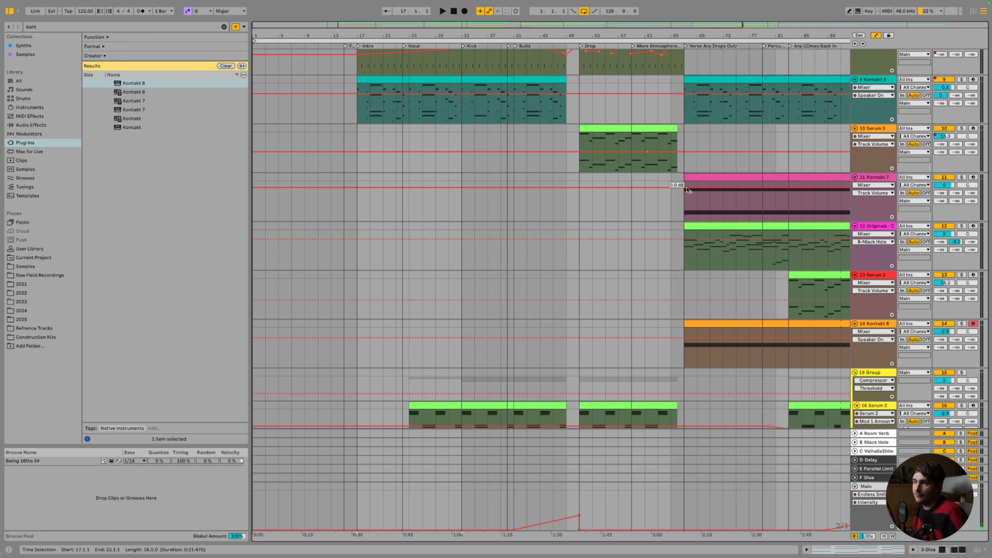
scroll(689, 189, "down", 9)
scroll(689, 190, "right", 5)
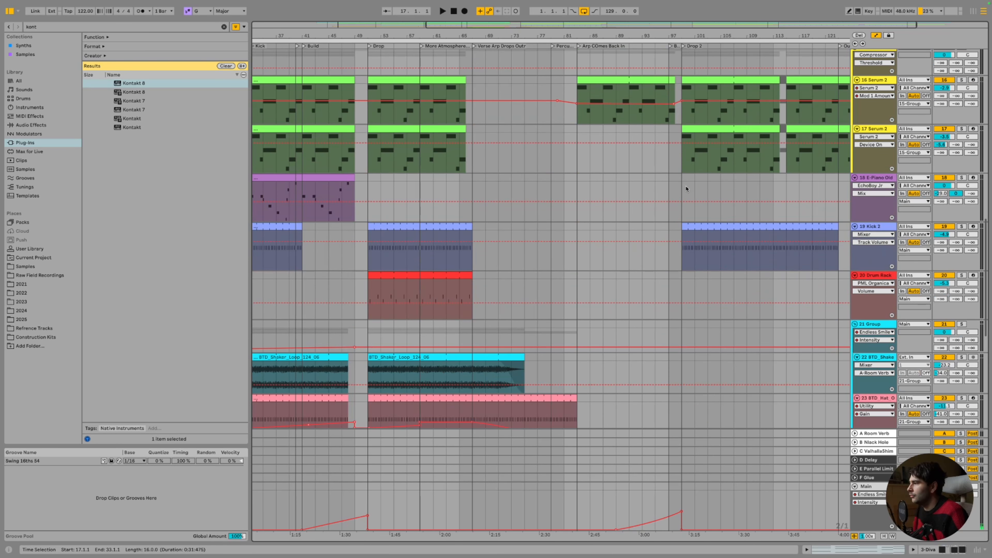
scroll(686, 189, "up", 15)
scroll(686, 189, "left", 3)
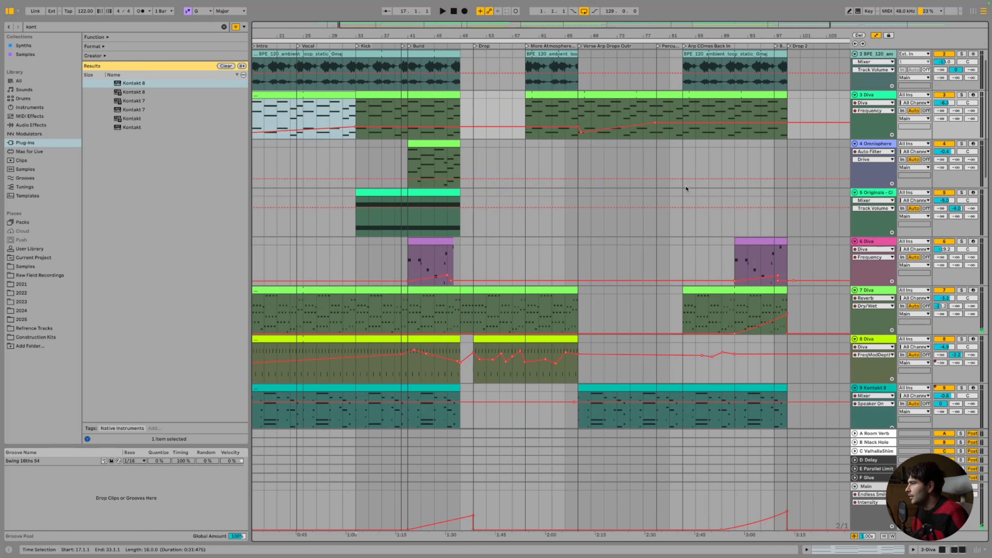
scroll(687, 189, "down", 5)
scroll(686, 189, "left", 2)
left_click(874, 200)
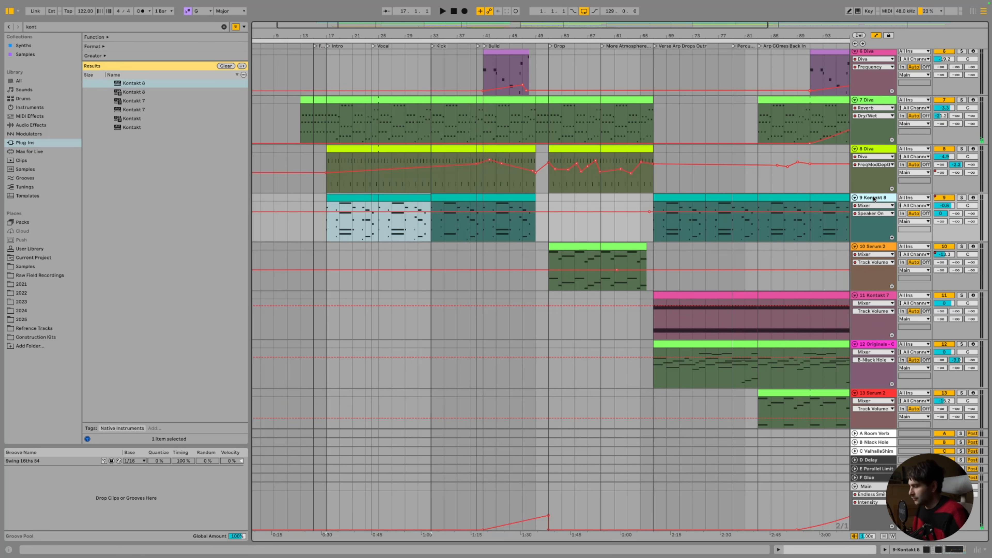
key("ctrl+t")
left_click(650, 244)
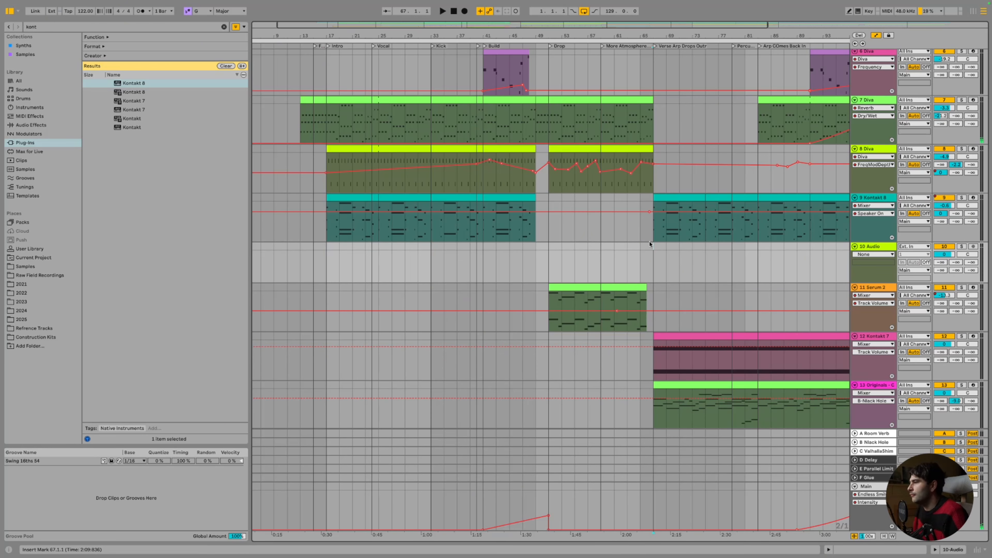
key("ctrl+z")
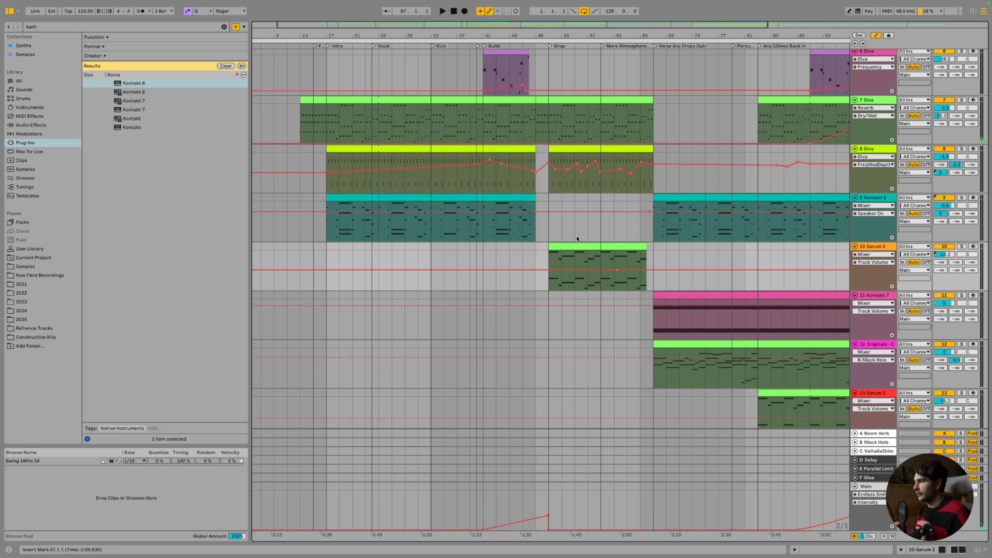
key("ctrl+t")
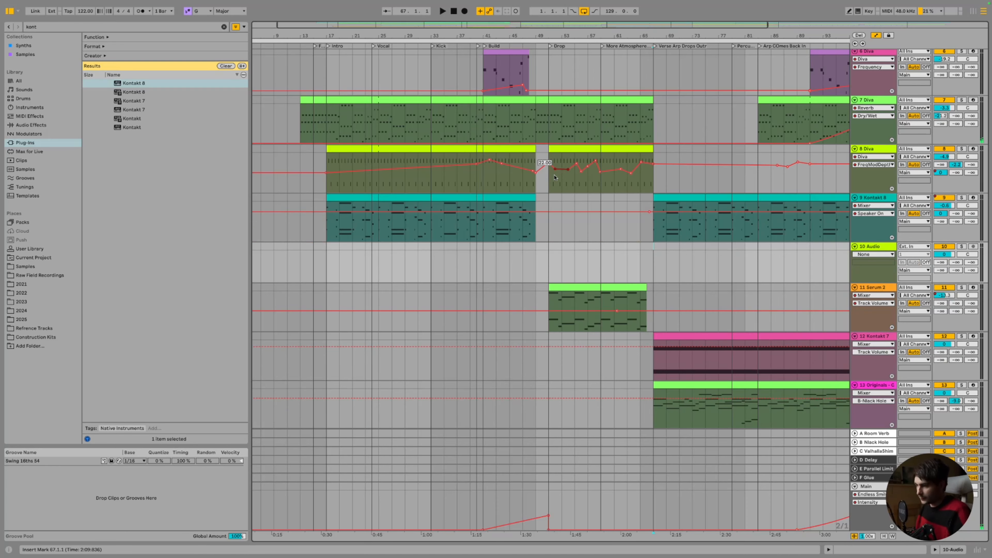
left_click_drag(293, 36, 384, 106)
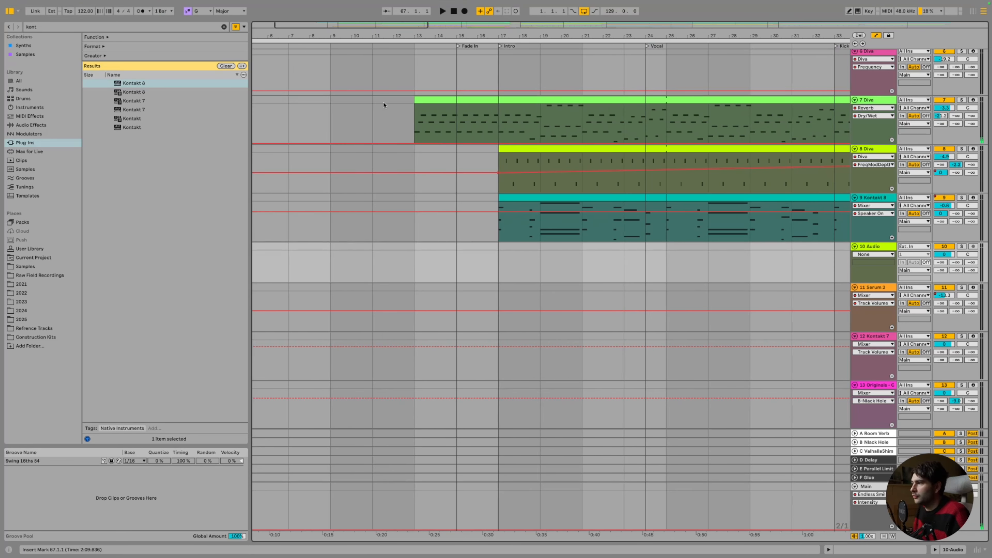
left_click(492, 226)
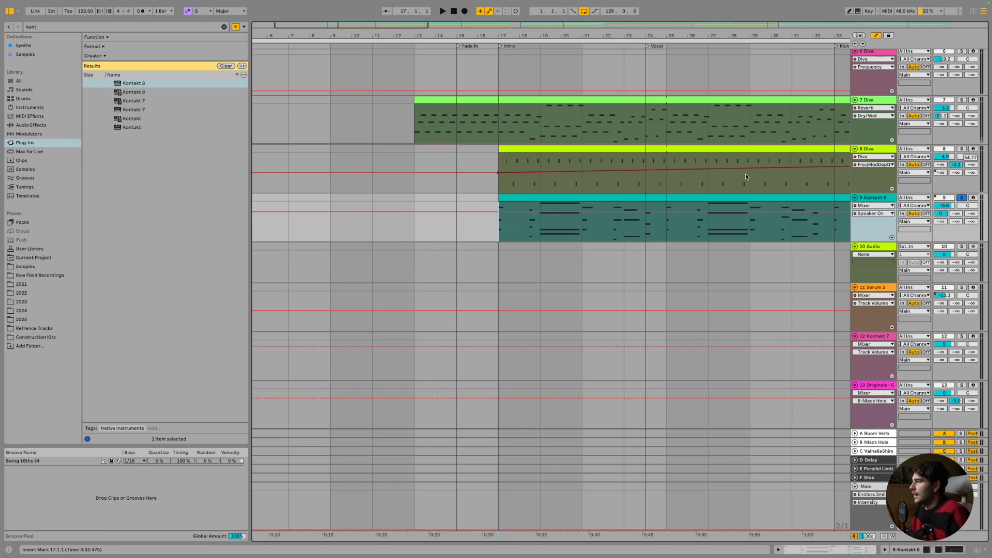
Hide the automation envelopes and select bars 17–19 of the Kontakt 8 clip
key("a")
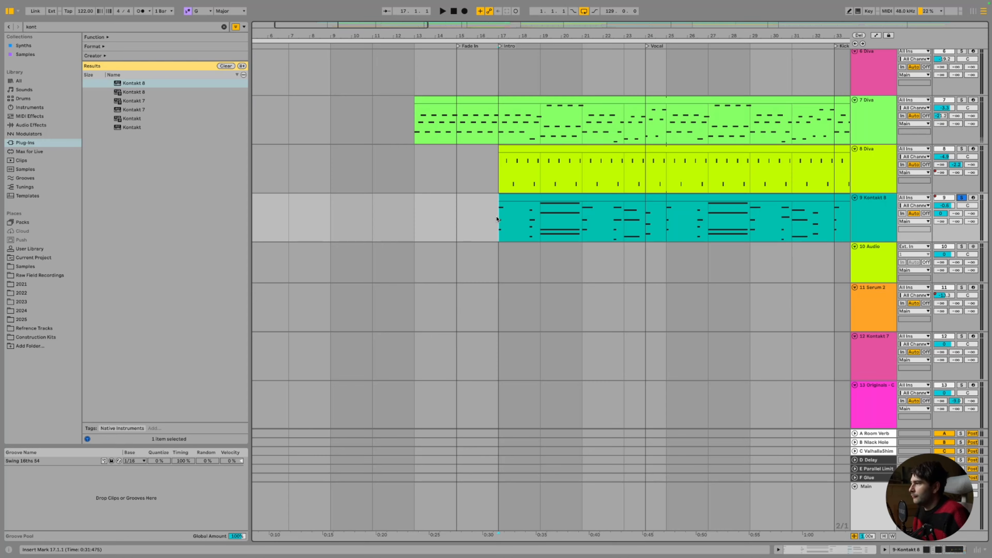
left_click_drag(497, 219, 529, 219)
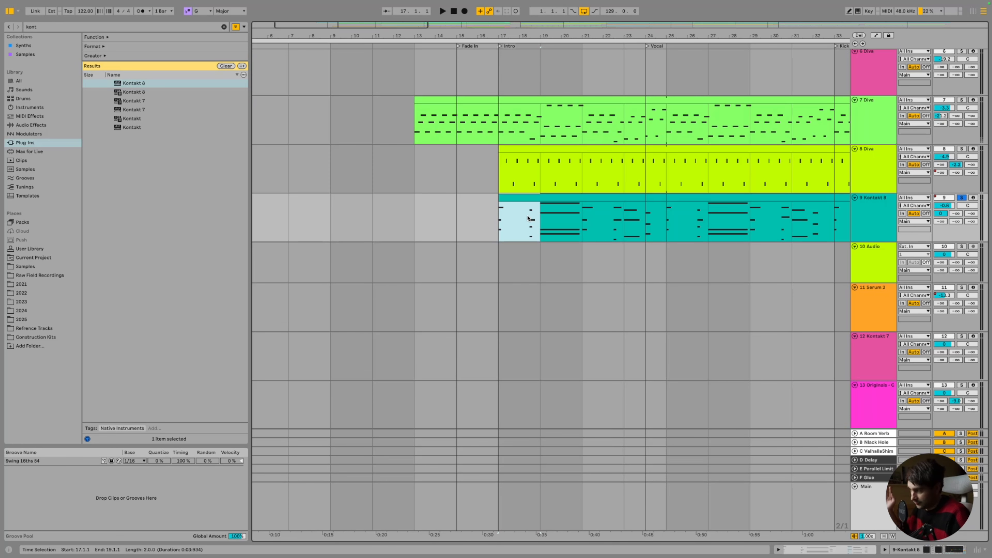
left_click_drag(528, 218, 459, 256)
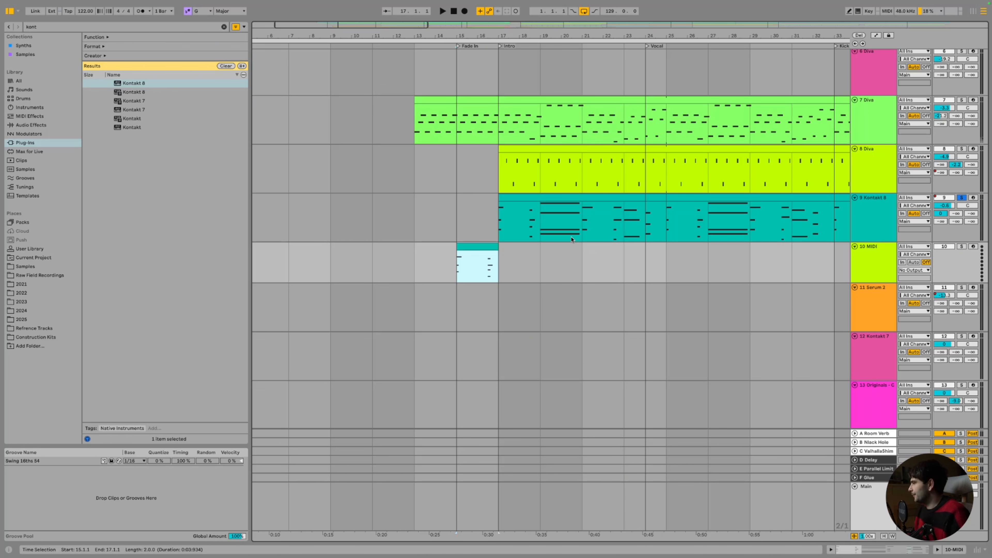
key("ctrl+z")
left_click(495, 225)
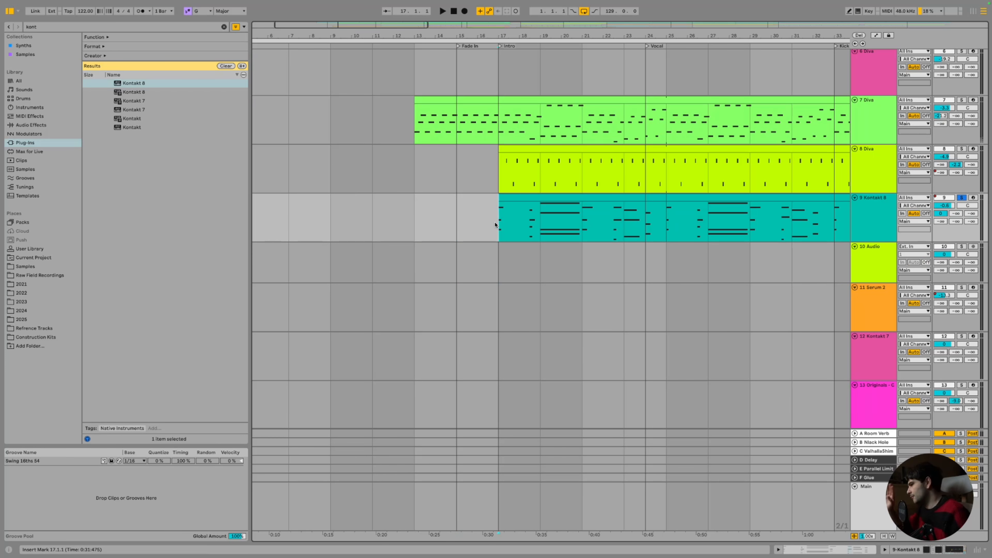
left_click_drag(495, 225, 546, 222)
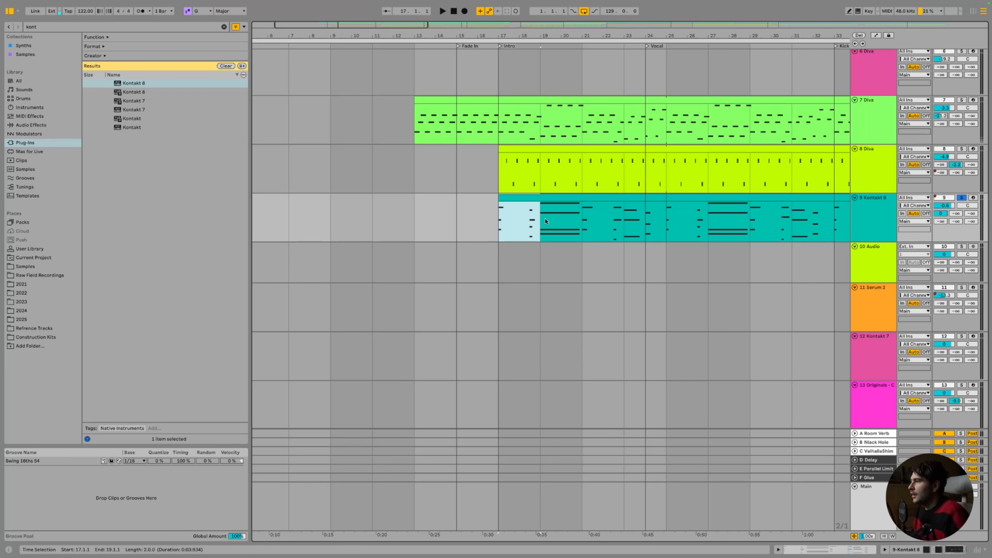
Paste the copied bars at bar 13 on Kontakt 8 and open the new clip
left_click(415, 220)
key("ctrl+v")
left_click(495, 222)
key("space")
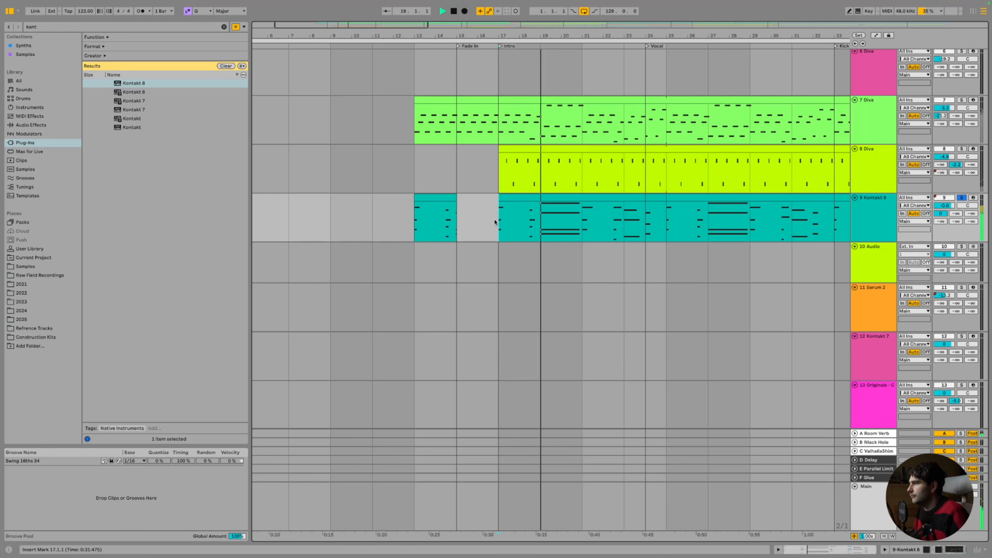
key("space")
double_click(446, 197)
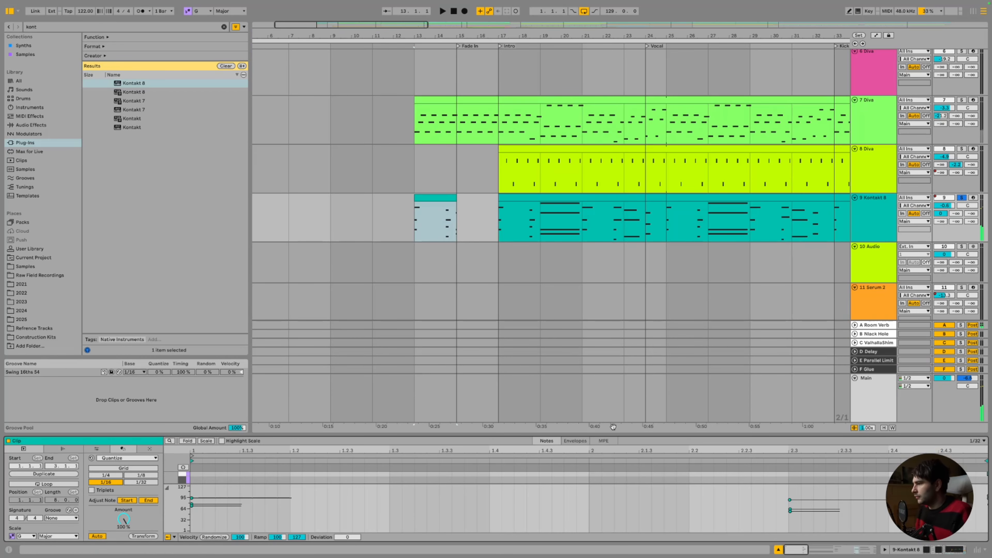
Delete the right-hand note from the bars 13–15 clip in an enlarged note editor
left_click_drag(594, 435, 641, 20)
left_click_drag(689, 88, 734, 144)
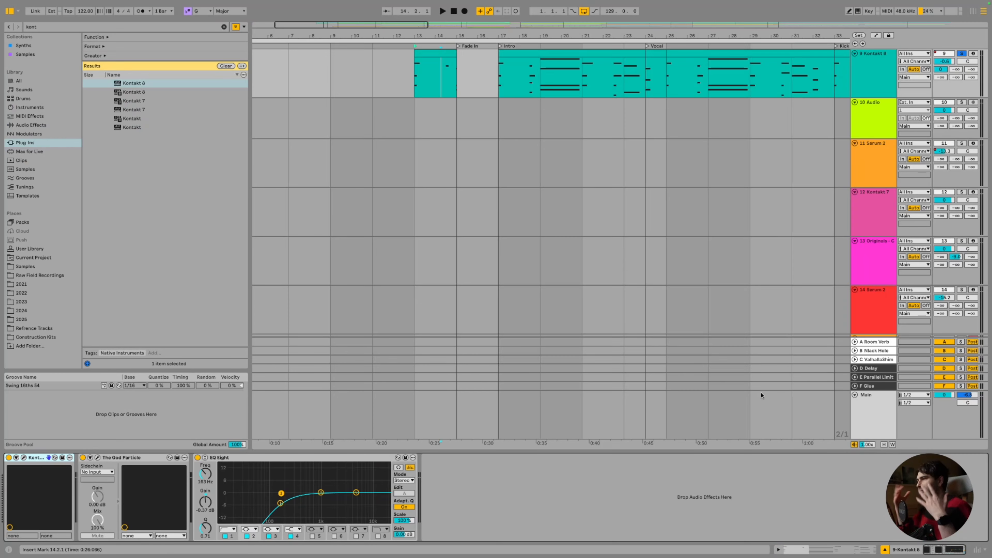
double_click(447, 53)
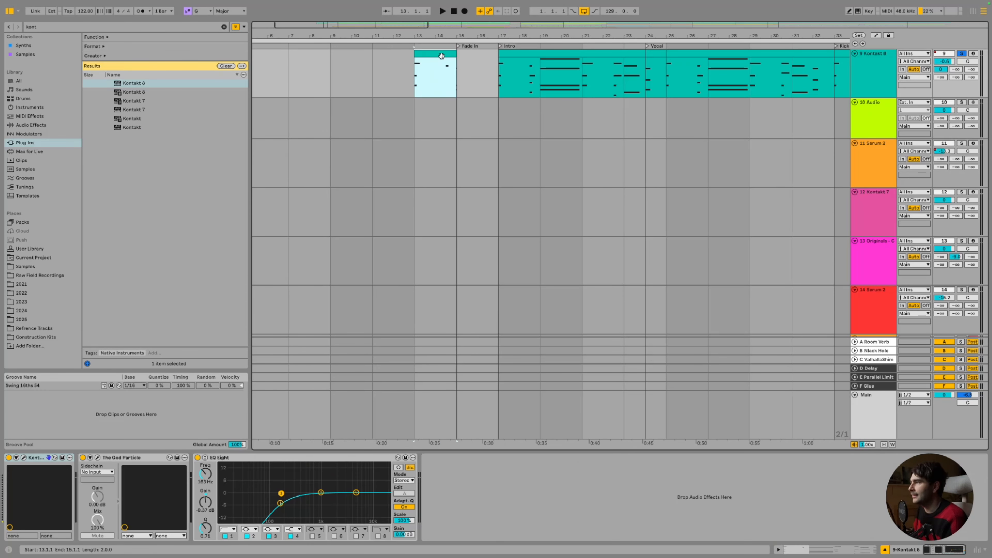
scroll(784, 282, "up", 2)
scroll(783, 282, "up", 3)
left_click_drag(780, 153, 815, 229)
key("Delete")
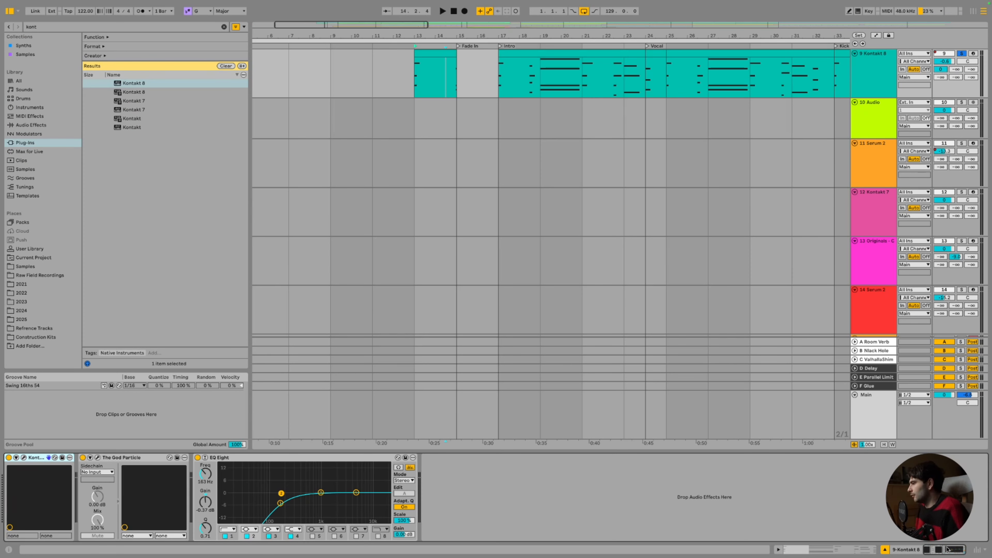
Raise Kontakt 8's Send B to the Black Hole return and select the bar 13 clip
scroll(593, 173, "up", 3)
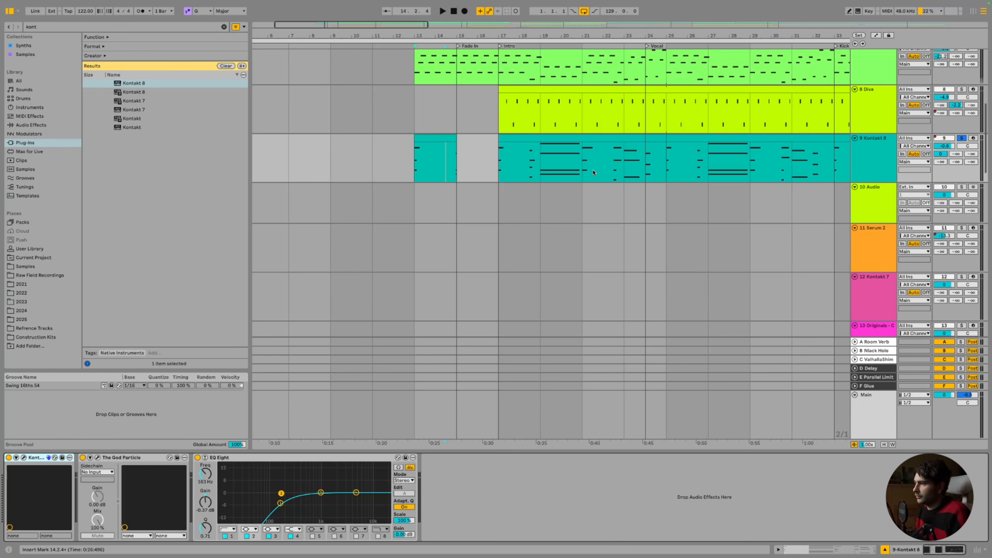
left_click_drag(954, 157, 953, 146)
scroll(867, 173, "down", 1)
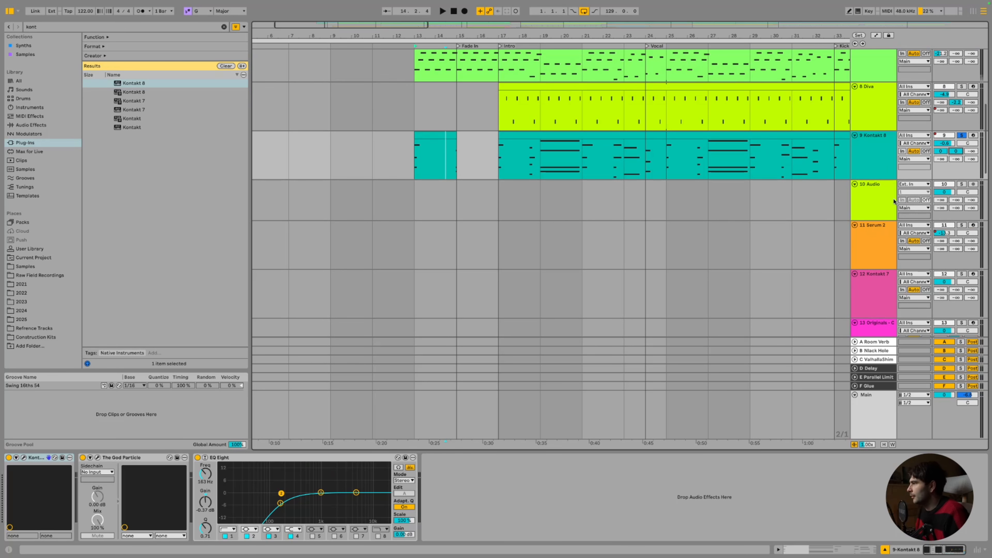
left_click(867, 173)
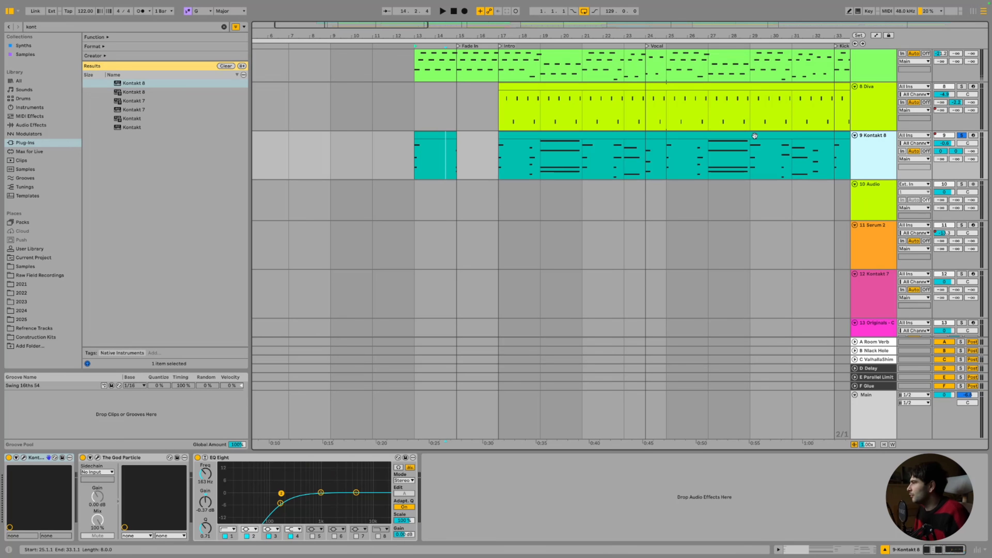
left_click(416, 136)
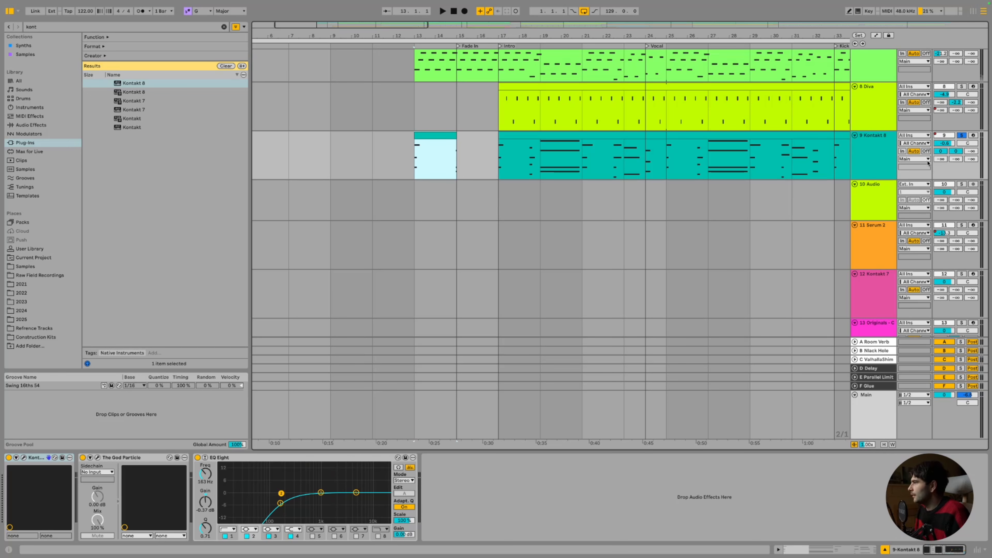
Set the 10 Audio track's input to Resampling, arm it, and record the resampled audio
left_click_drag(519, 25, 368, 24)
left_click(918, 186)
left_click(919, 187)
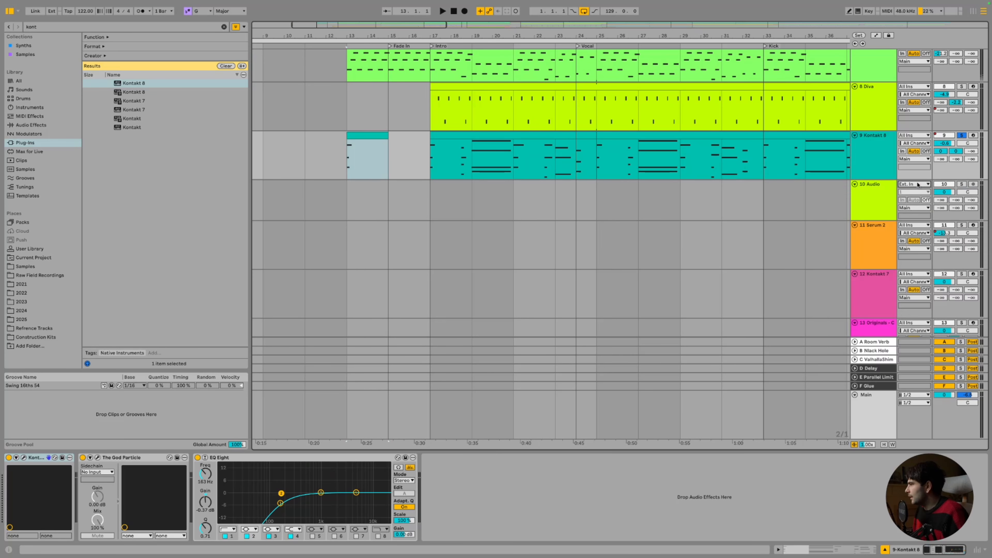
left_click(918, 185)
left_click(914, 209)
left_click(973, 184)
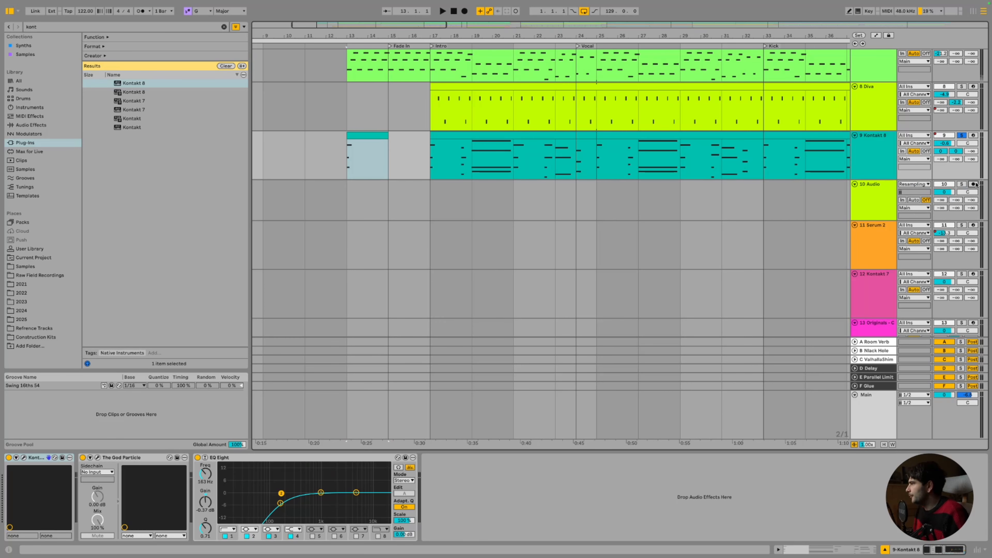
left_click(465, 11)
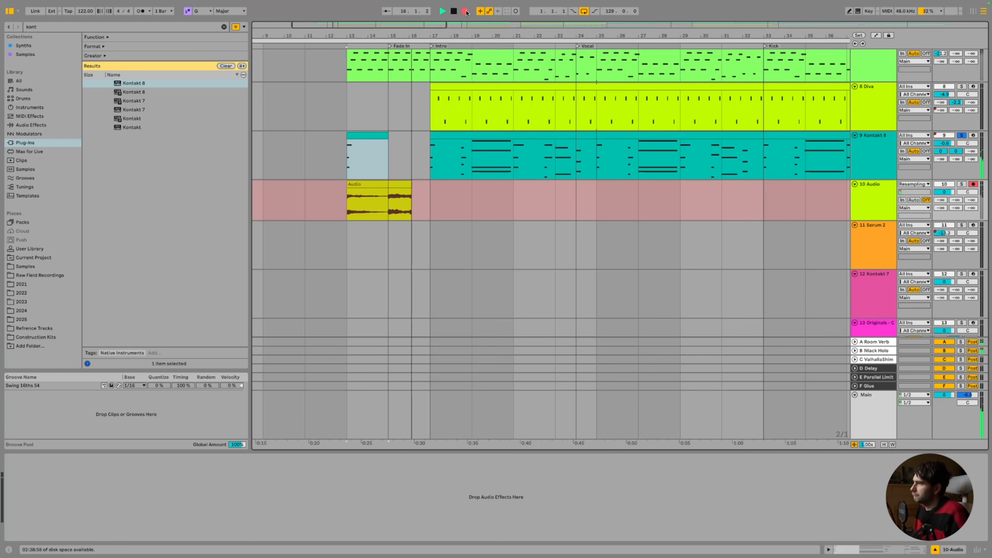
Stop recording, trim the Audio clip to end at bar 15, and delete the Kontakt 8 bars 13–15 clip
key("space")
left_click(408, 182)
left_click_drag(408, 182, 391, 181)
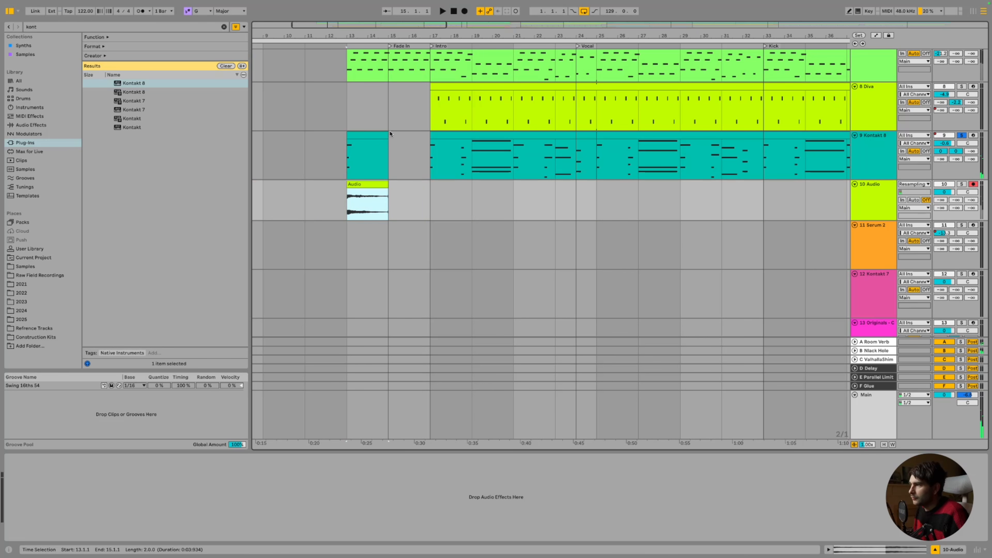
left_click(384, 135)
key("Delete")
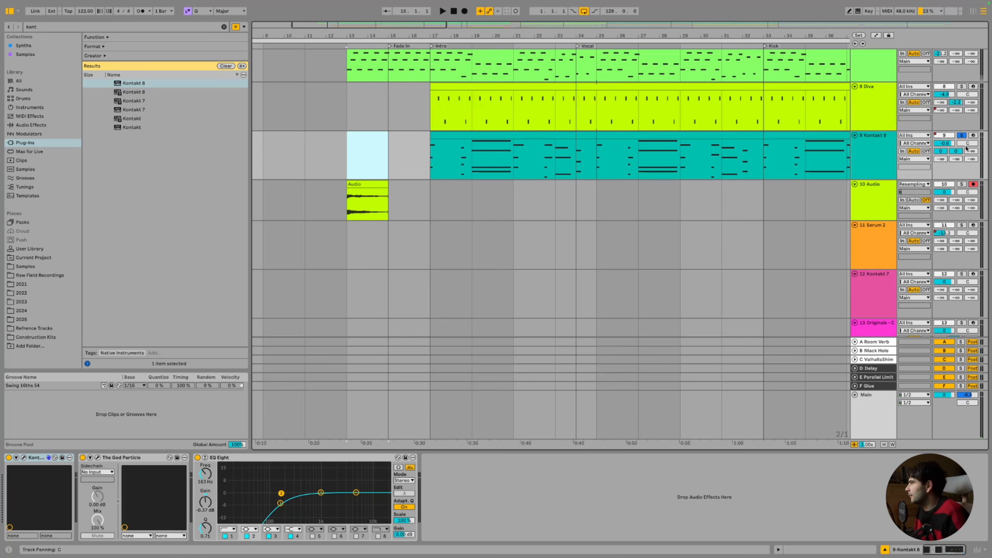
With a 1 Bar fixed grid, move the Audio clip to start at bar 15
double_click(956, 151)
left_click(374, 194)
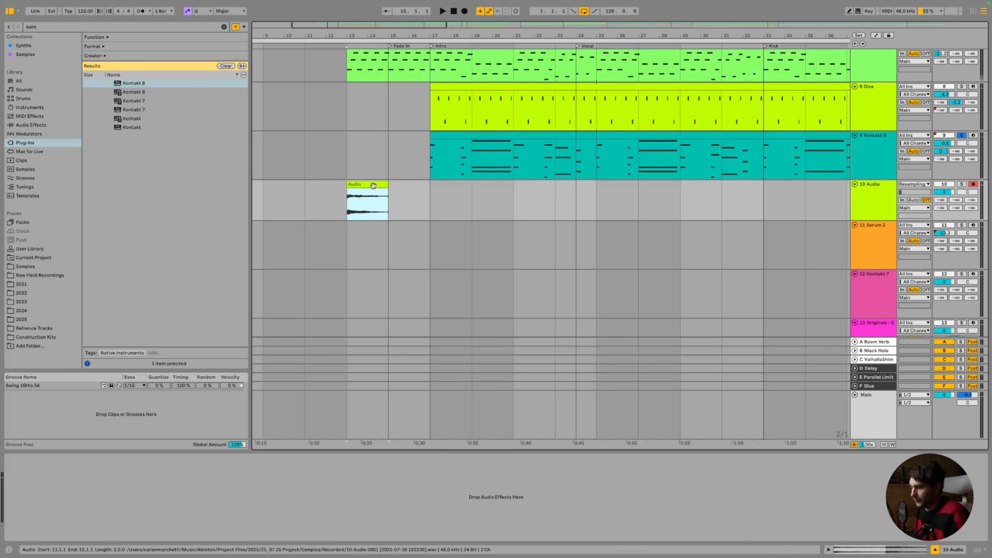
left_click(412, 200)
right_click(413, 199)
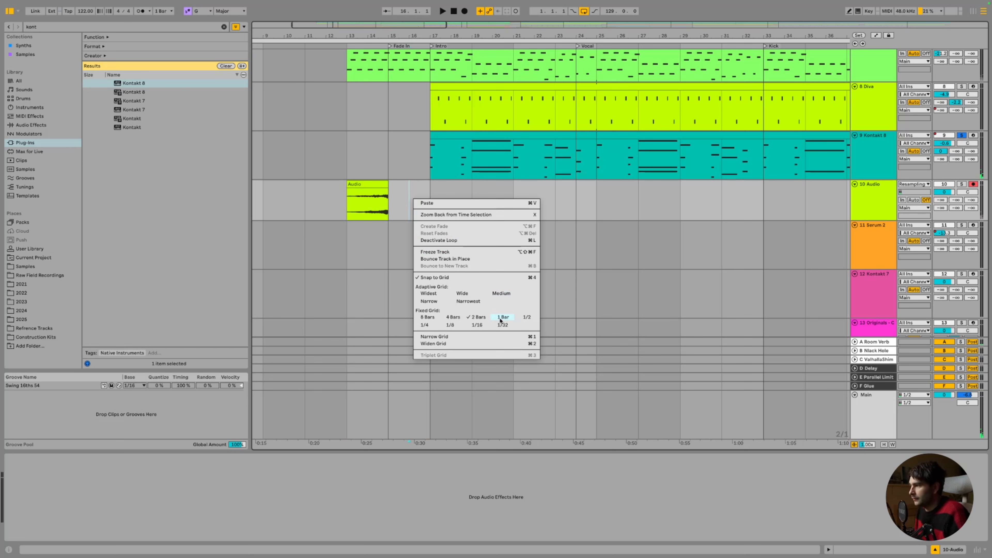
left_click(503, 318)
left_click_drag(362, 184, 406, 185)
Refine the grid to 1/8 and nudge the Audio clip to start at 15.1.3
right_click(462, 203)
left_click(579, 318)
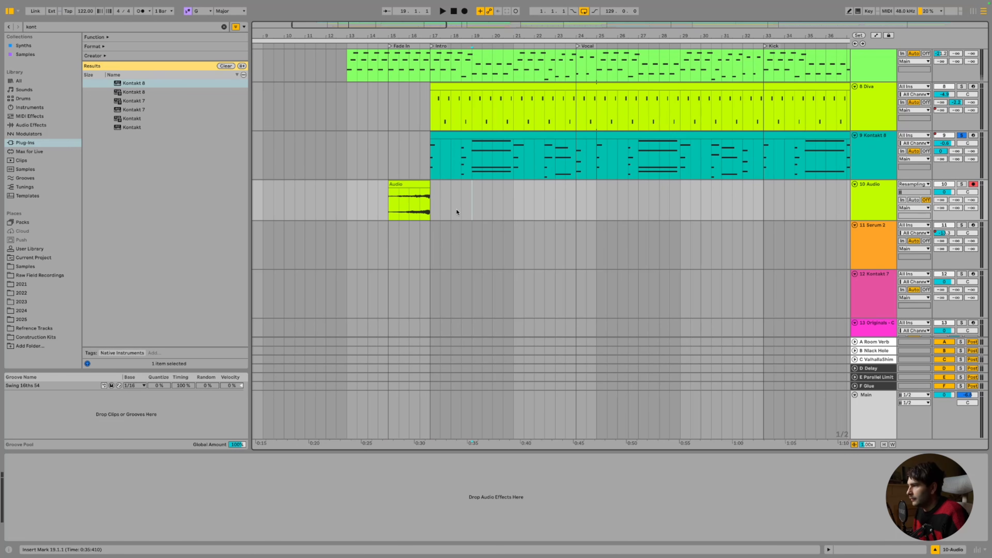
right_click(457, 213)
left_click(471, 337)
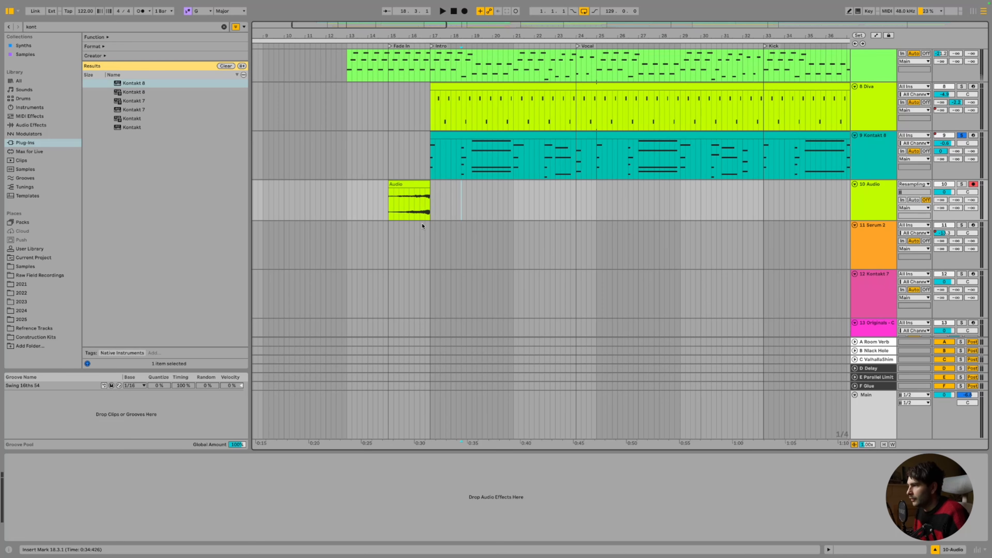
right_click(446, 194)
left_click(485, 323)
left_click(418, 184)
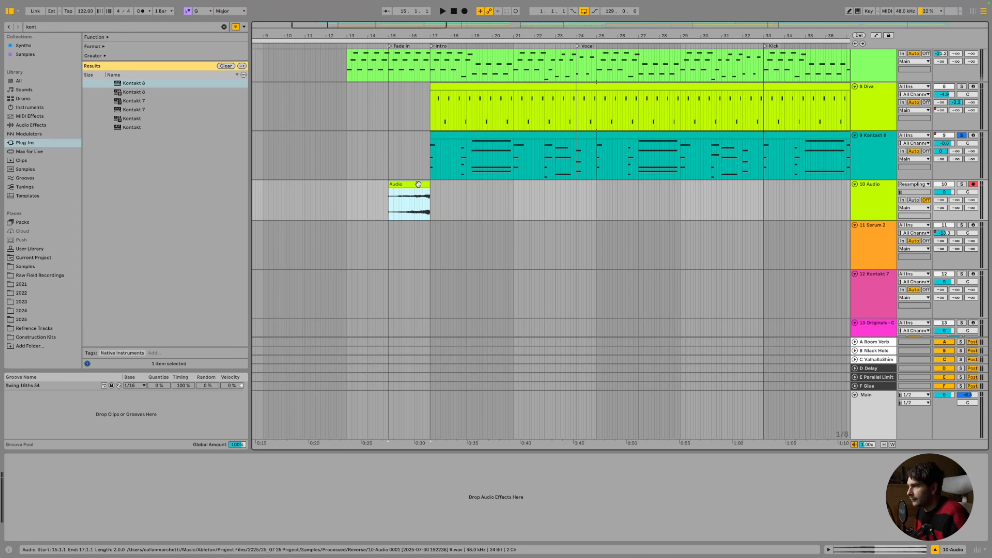
left_click(430, 186)
left_click_drag(421, 187, 430, 184)
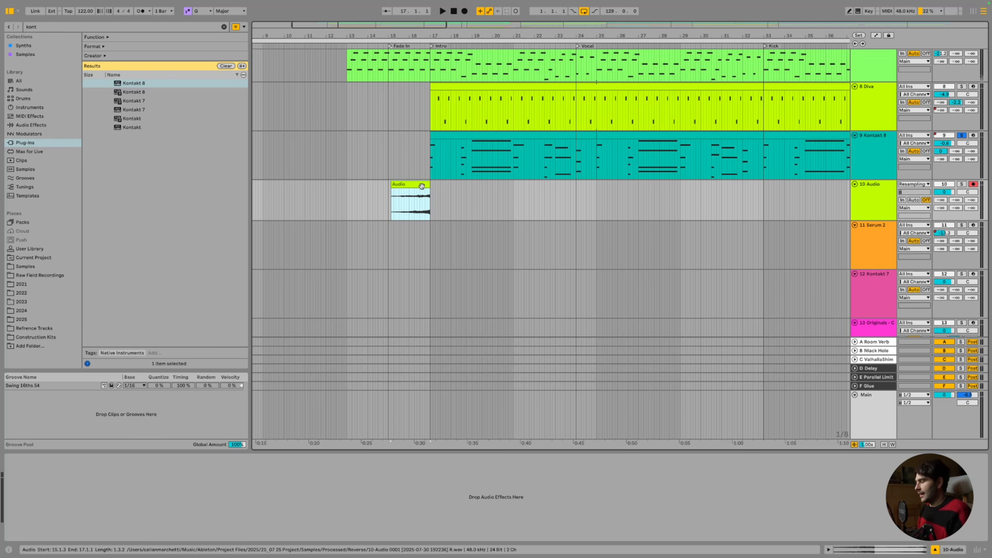
key("plus")
key("plus")
key("plus")
key("plus")
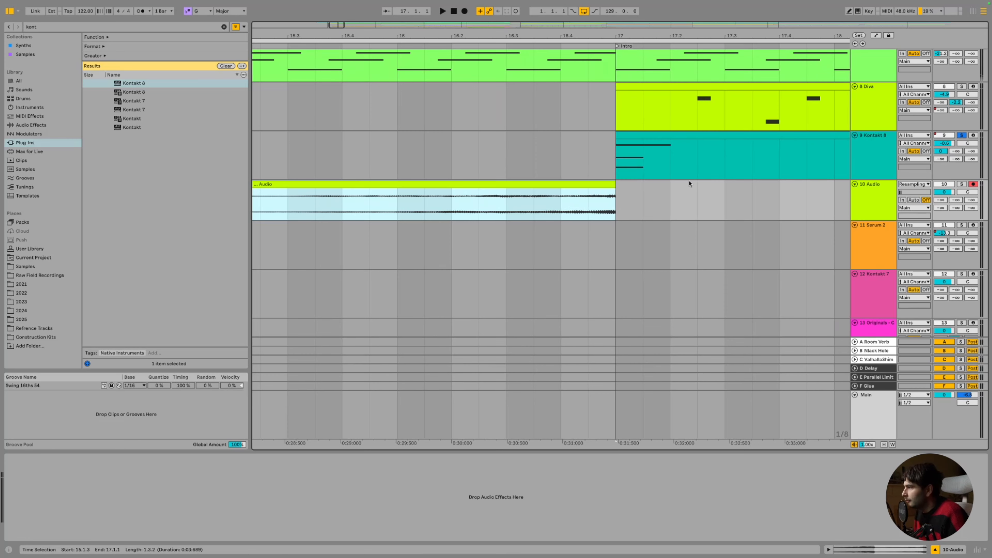
Extend the Audio clip slightly past bar 17 with a short fade-out, solo track 10, and audition it
mouse_move(616, 184)
left_mouse_down()
mouse_move(664, 181)
mouse_move(641, 198)
mouse_move(639, 184)
mouse_move(617, 191)
left_mouse_up()
left_click(958, 185)
left_click(961, 184)
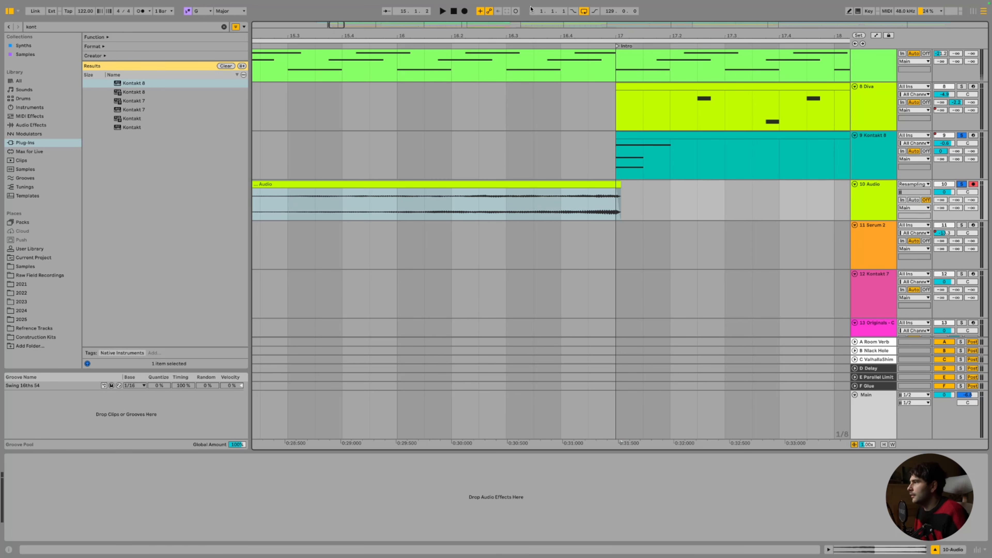
key("w")
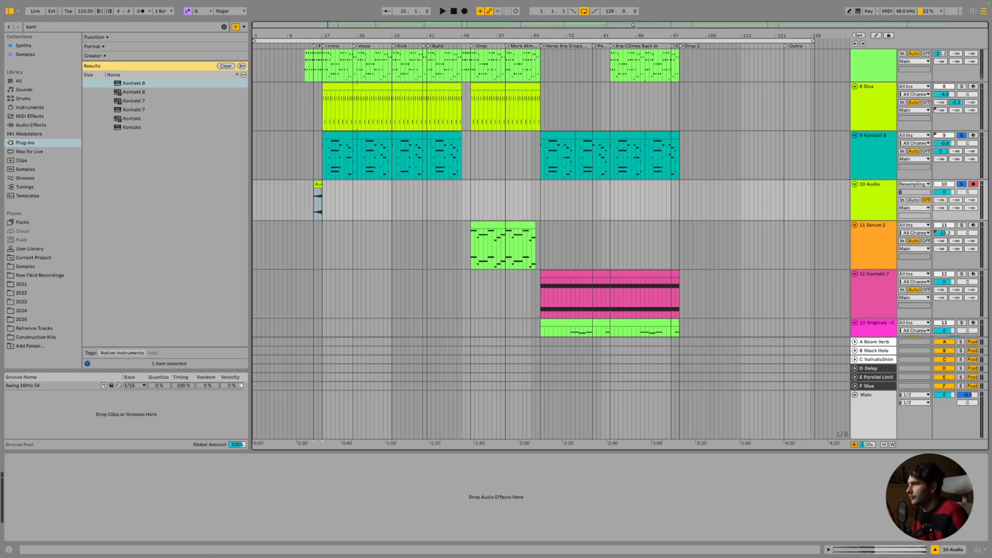
key("space")
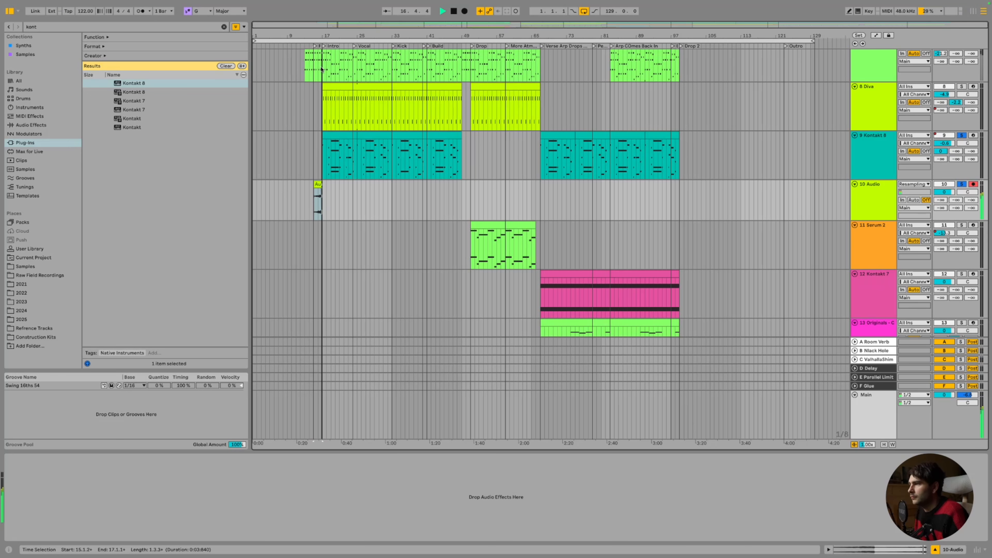
left_click_drag(326, 23, 326, 86)
key("space")
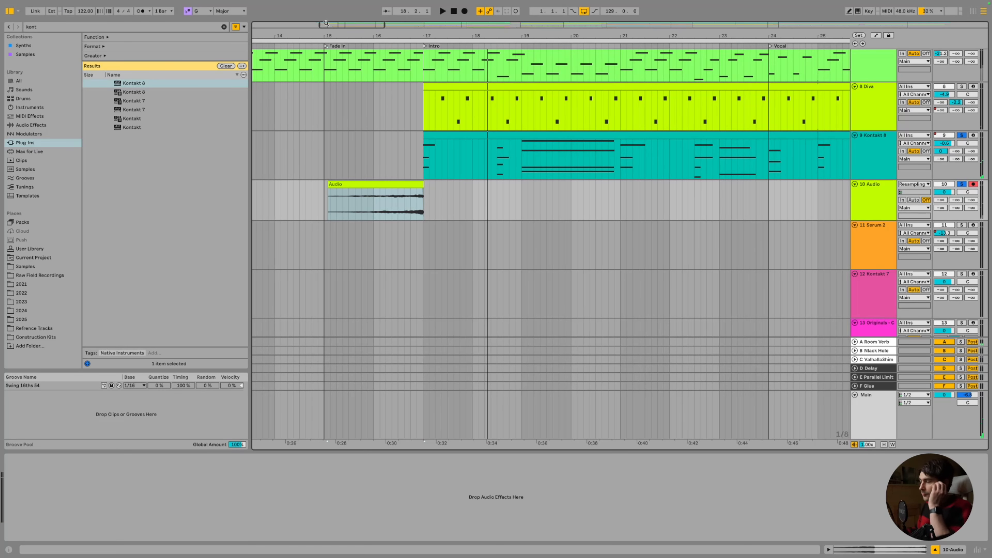
Reactivate the Audio clip, draw a long fade-in across it, and list Audio Effects matching 'auto'
key("0")
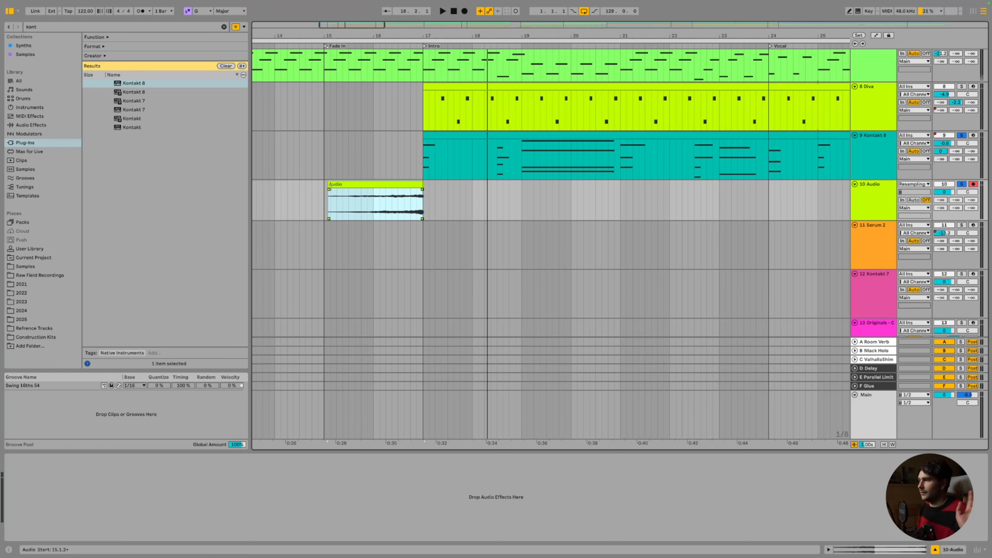
left_click_drag(331, 189, 418, 186)
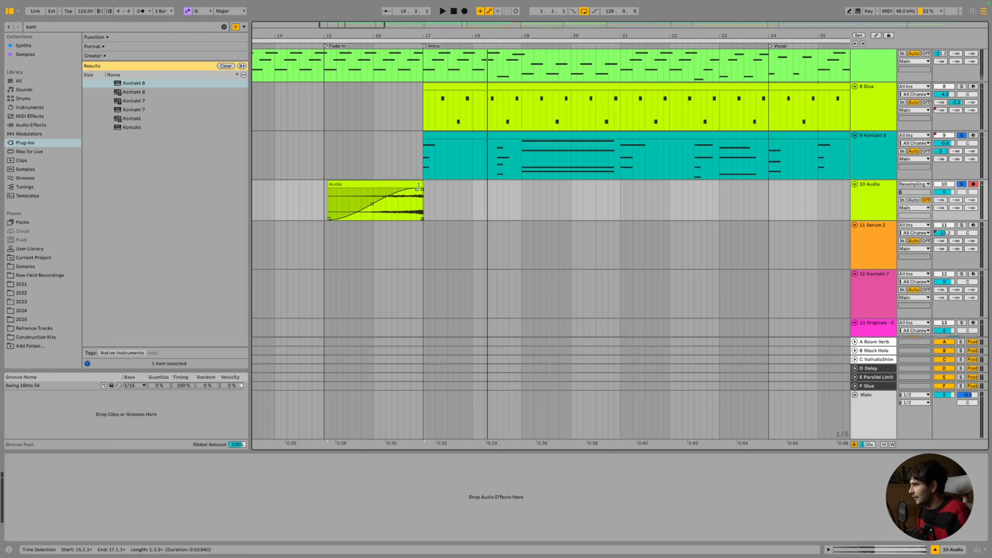
left_click(371, 211)
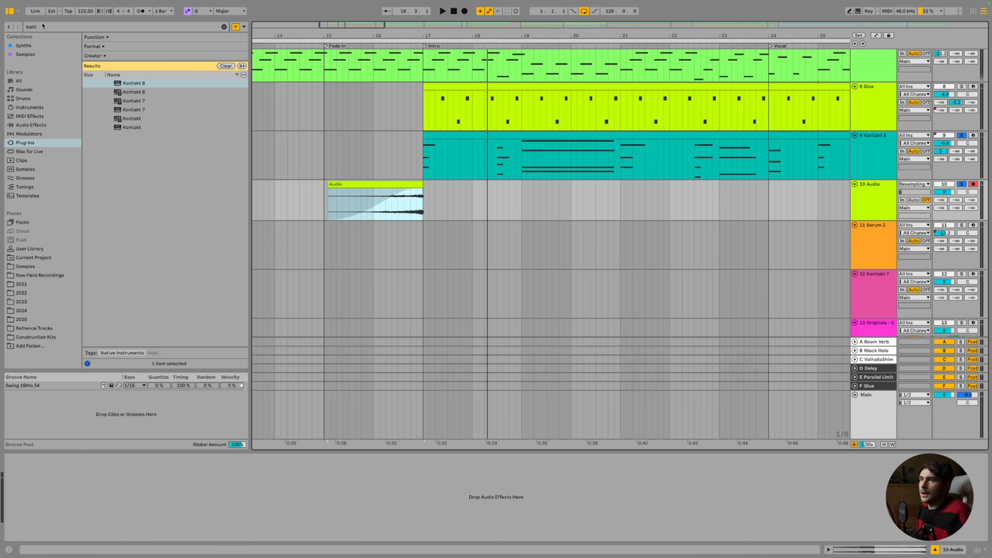
left_click(43, 26)
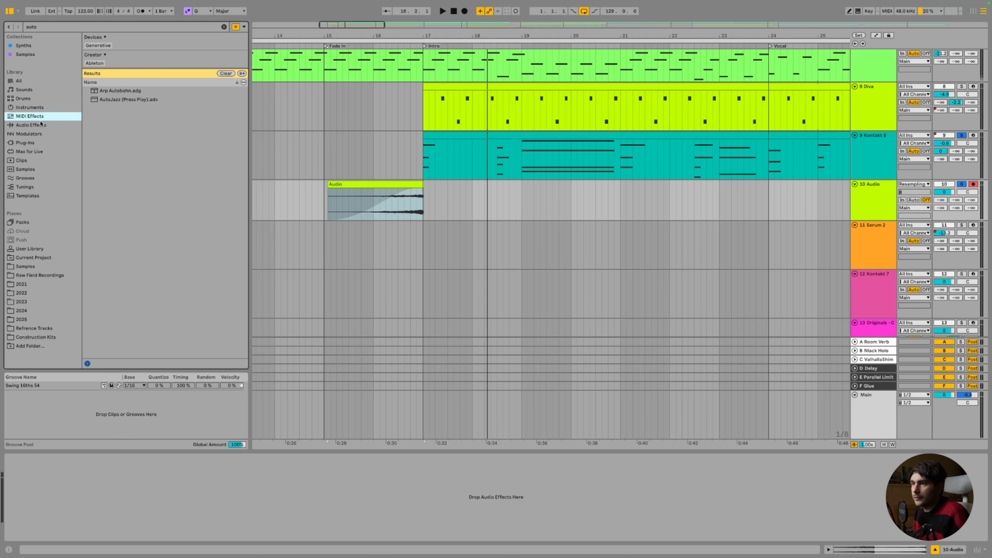
left_click(41, 125)
Add Auto Pan to the Audio track, removing a briefly added Auto Filter
left_click(104, 84)
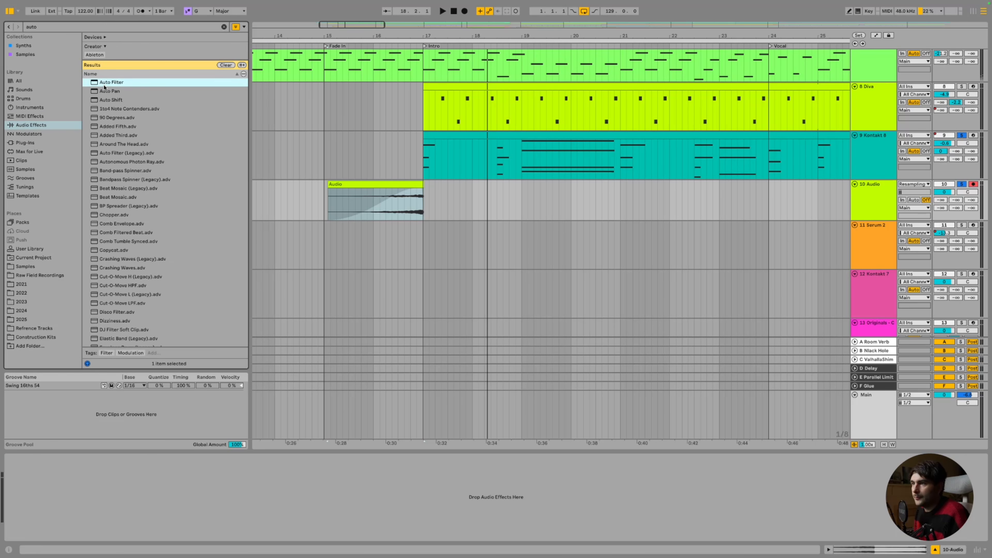
left_click_drag(364, 192, 366, 196)
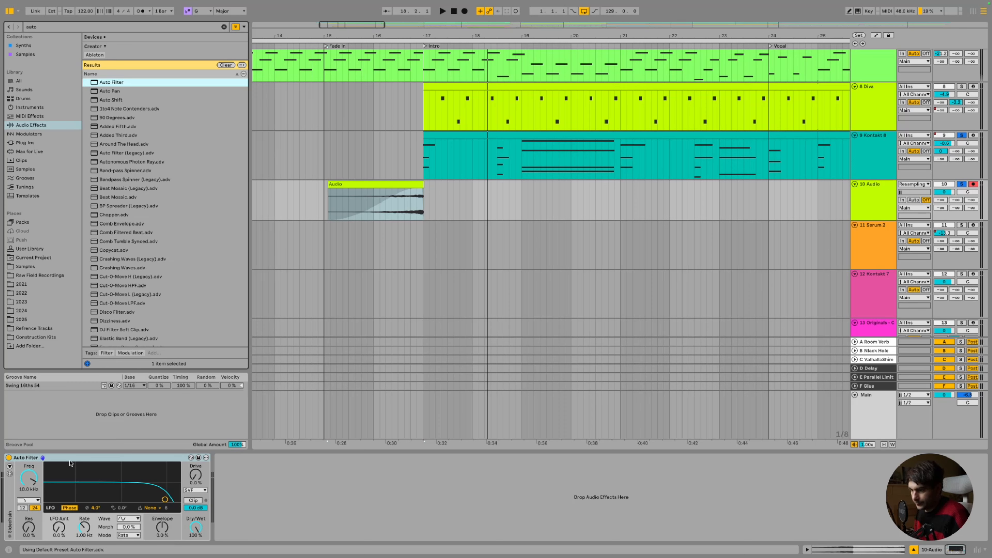
key("Delete")
left_click_drag(125, 90, 95, 465)
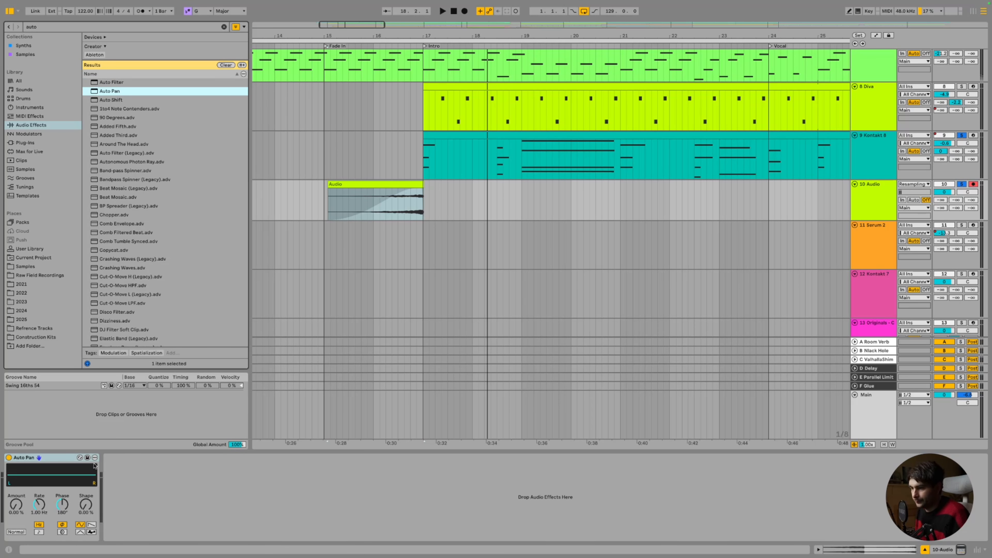
Automate Auto Pan's Amount to rise toward the end of the Audio clip
right_click(10, 508)
left_click(54, 446)
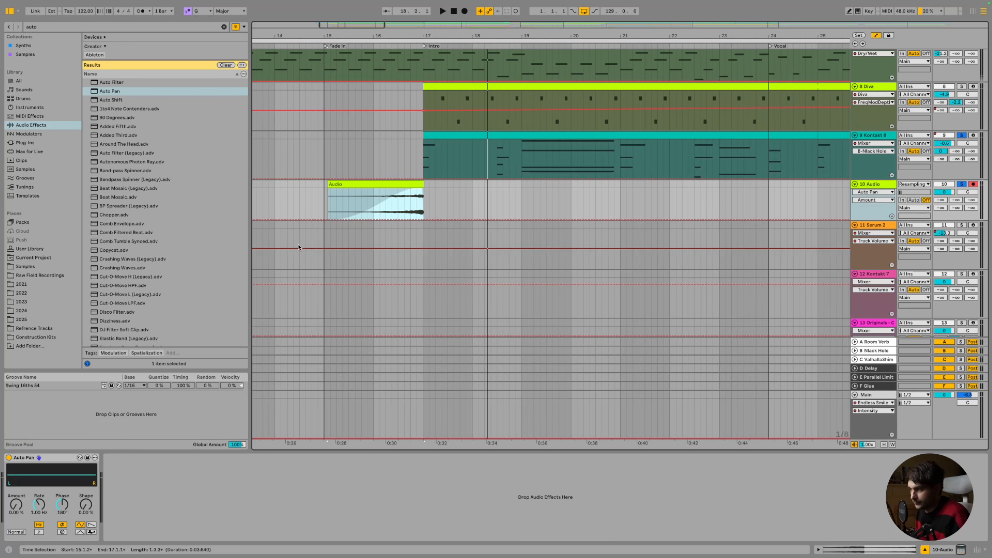
left_click(357, 207)
left_click(330, 220)
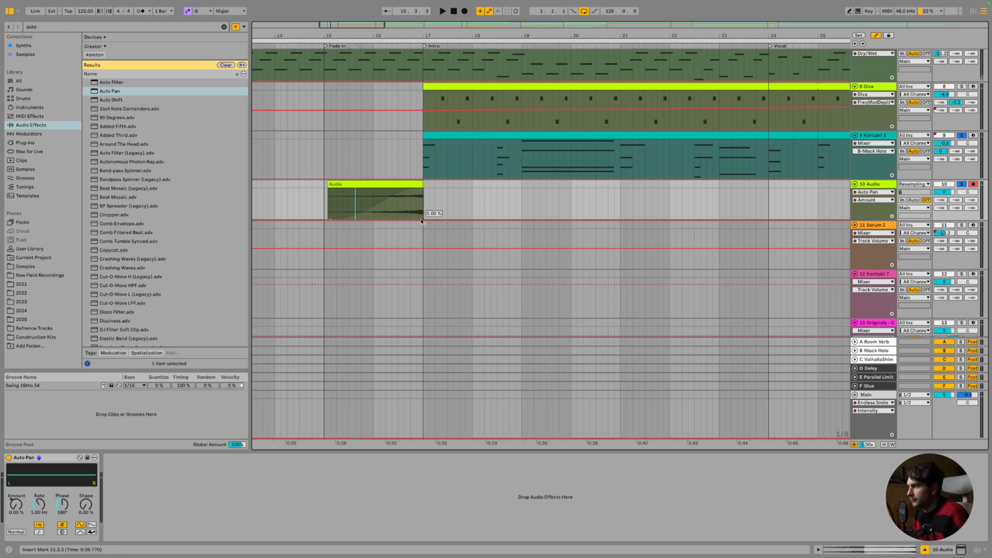
mouse_move(423, 219)
left_mouse_down()
mouse_move(417, 198)
mouse_move(423, 206)
left_mouse_up()
Automate Auto Pan's Frequency between bars 16 and 17, raising a breakpoint to 9.37 Hz, then play
mouse_move(417, 200)
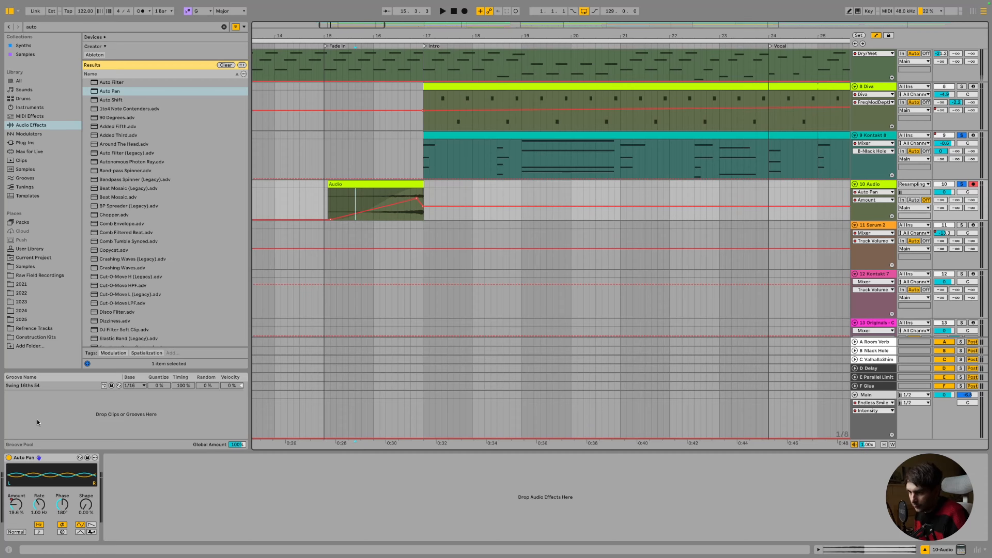
right_click(43, 501)
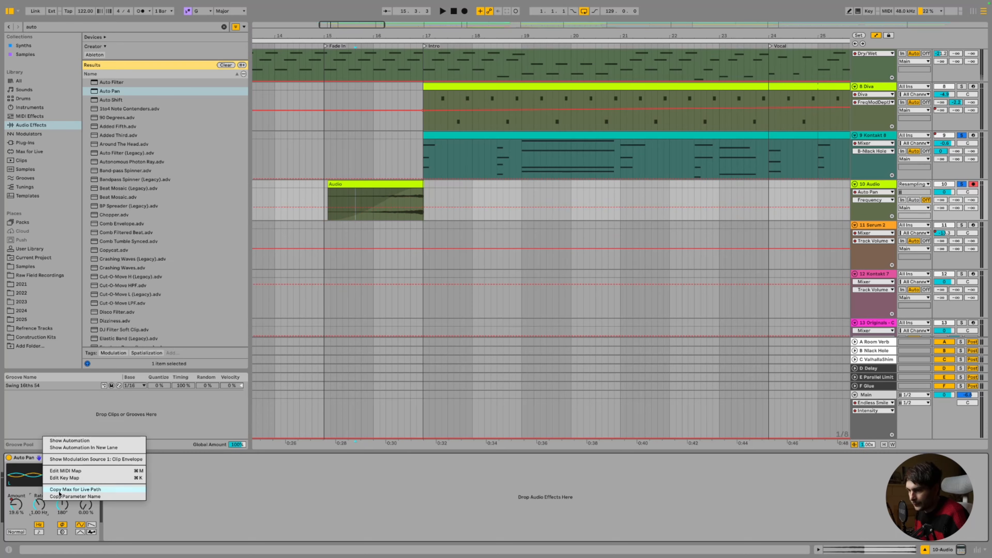
left_click(84, 441)
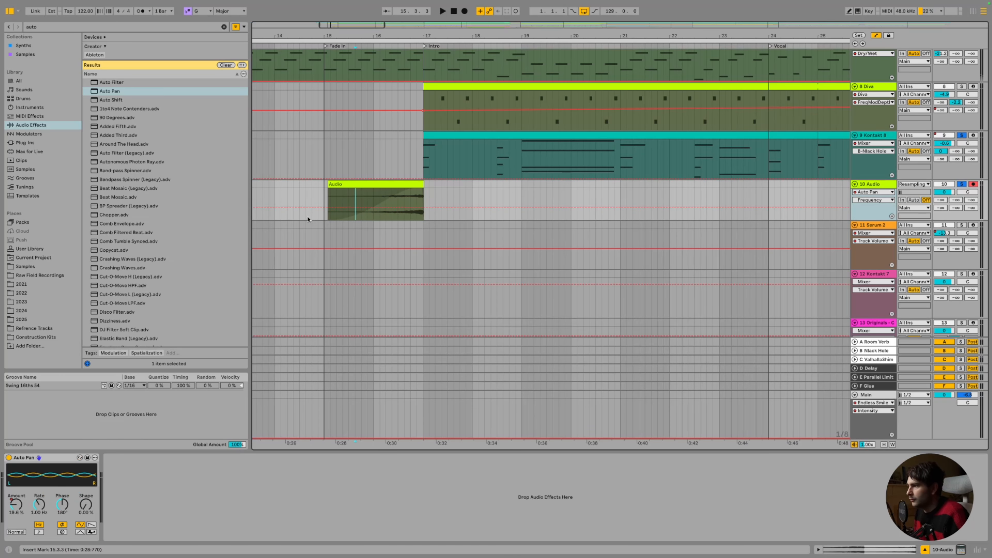
left_click(369, 207)
left_click(423, 207)
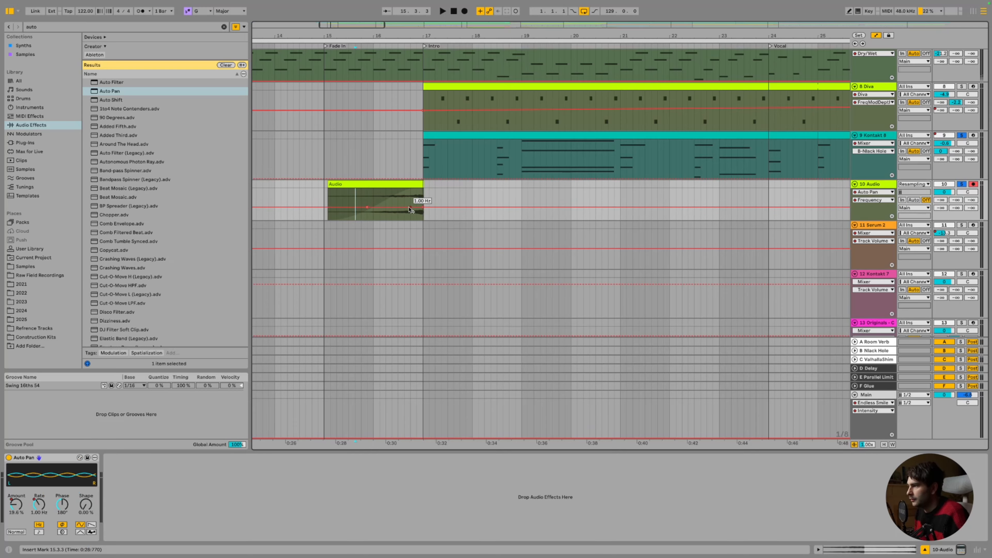
left_click_drag(410, 208, 415, 197)
left_click(398, 184)
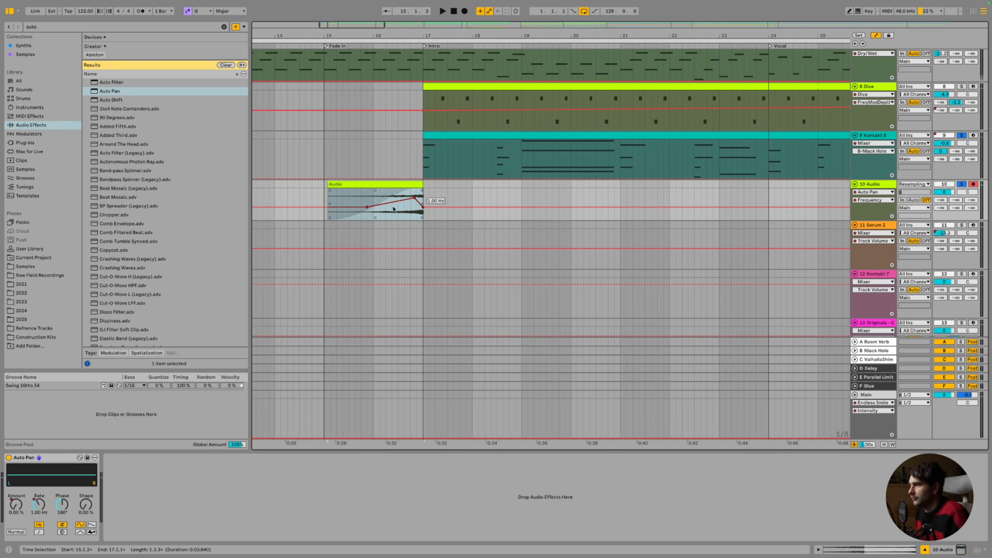
key("space")
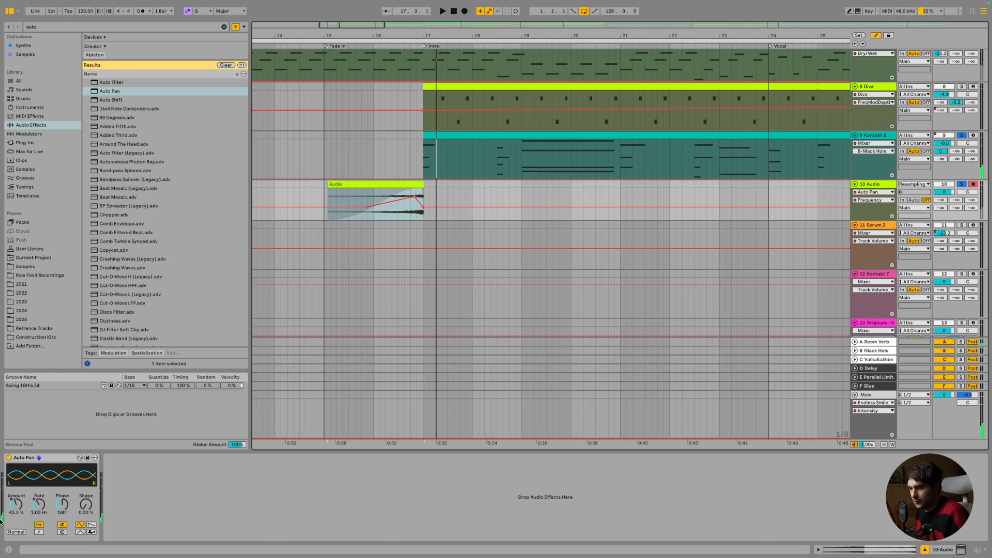
Adjust the Amount envelope over the Audio clip and play the clip from its start
right_click(17, 504)
left_click(46, 423)
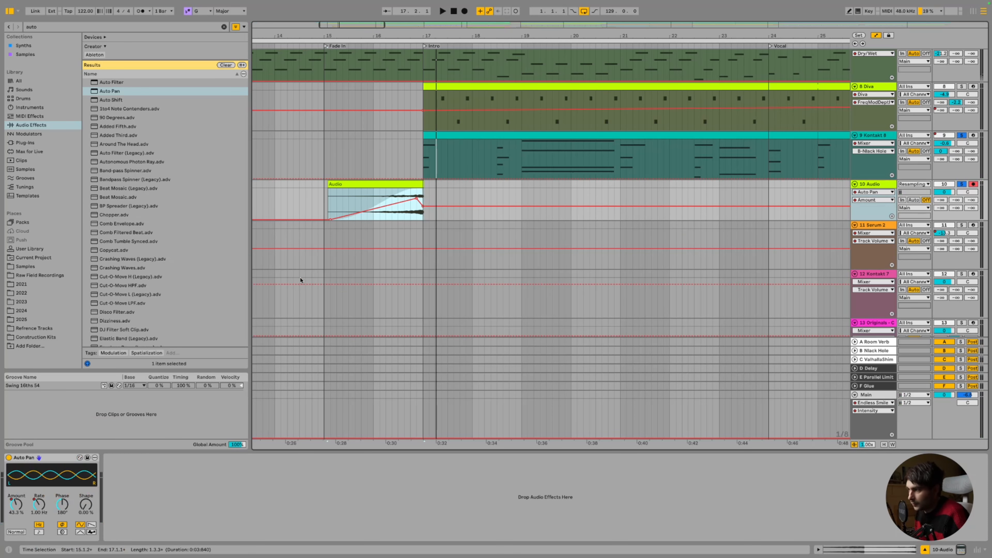
left_click(438, 199)
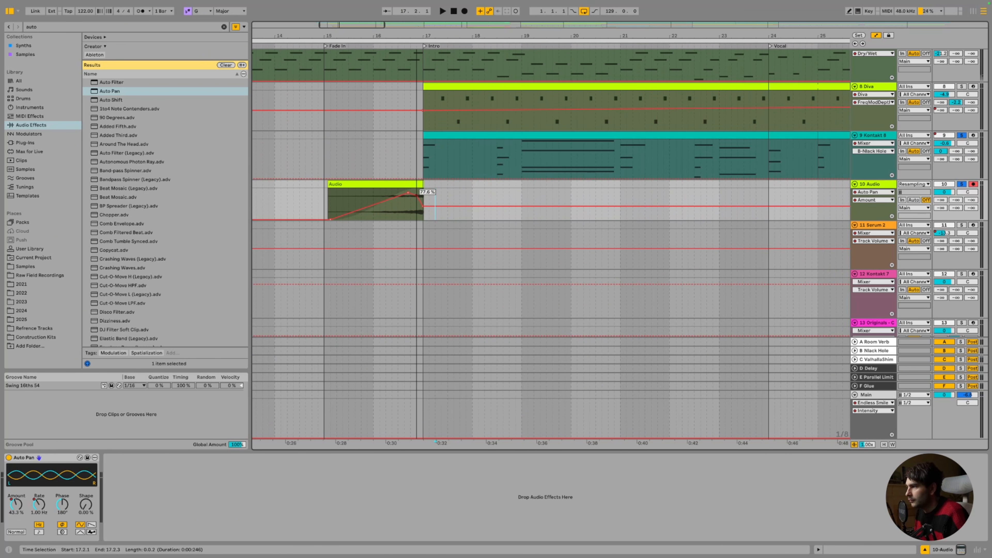
left_click(409, 191)
key("space")
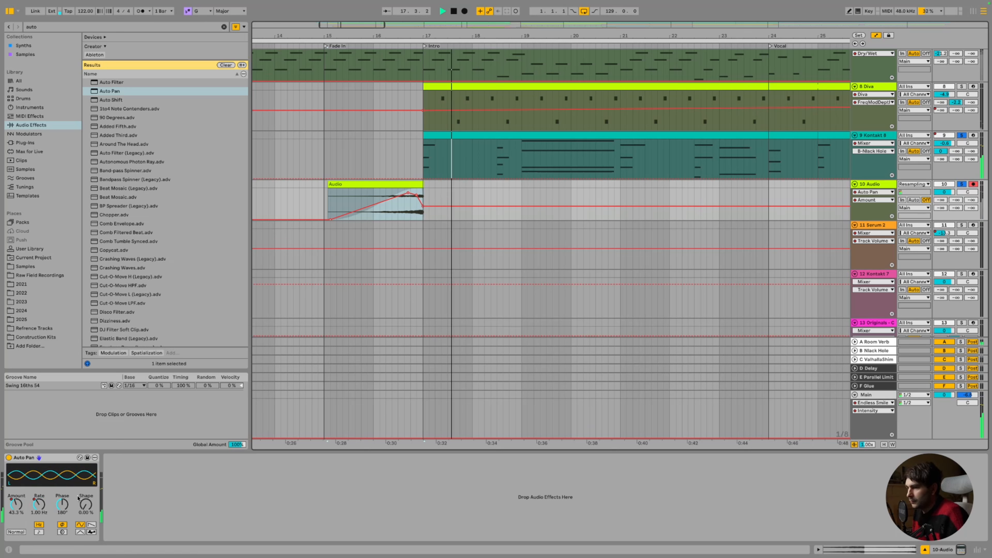
Add Pedal after Auto Pan on the Audio track, set its Gain to 11%, then unsolo tracks 9 and 10
key("ctrl+f")
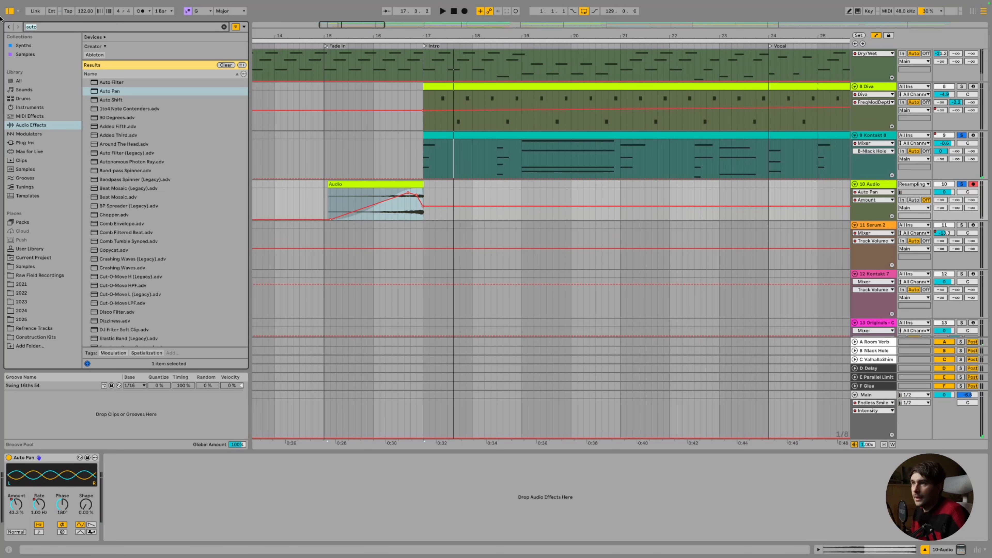
type("pedal")
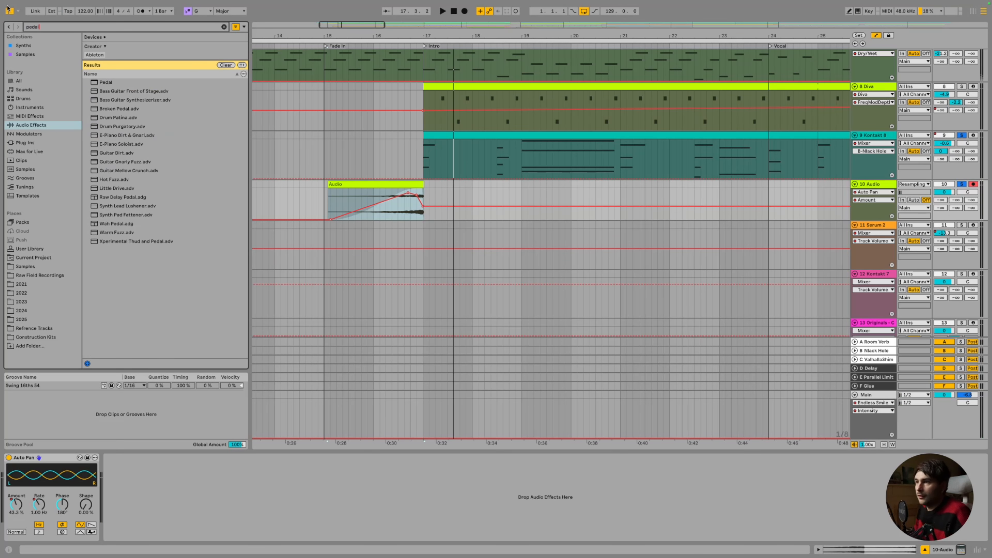
left_click(116, 83)
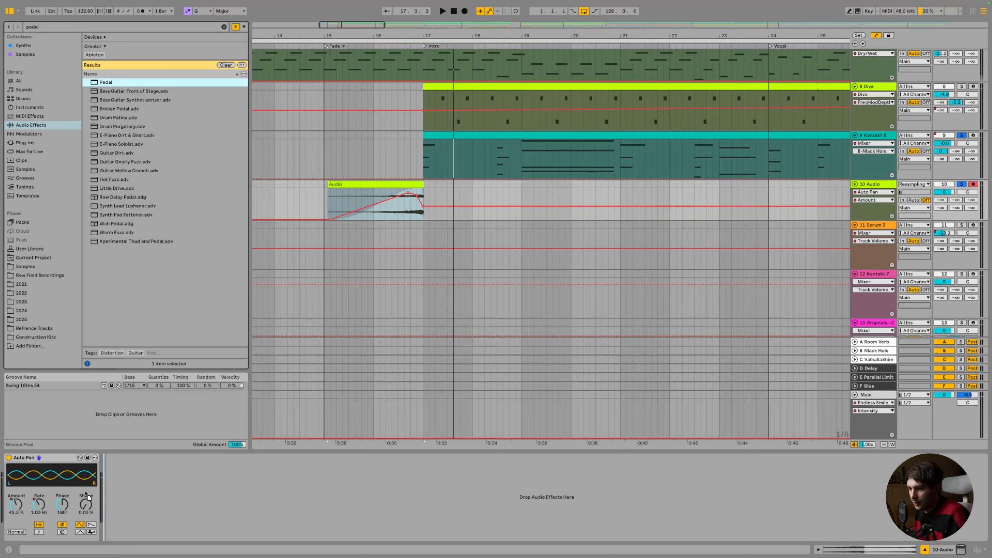
left_click_drag(85, 492, 126, 476)
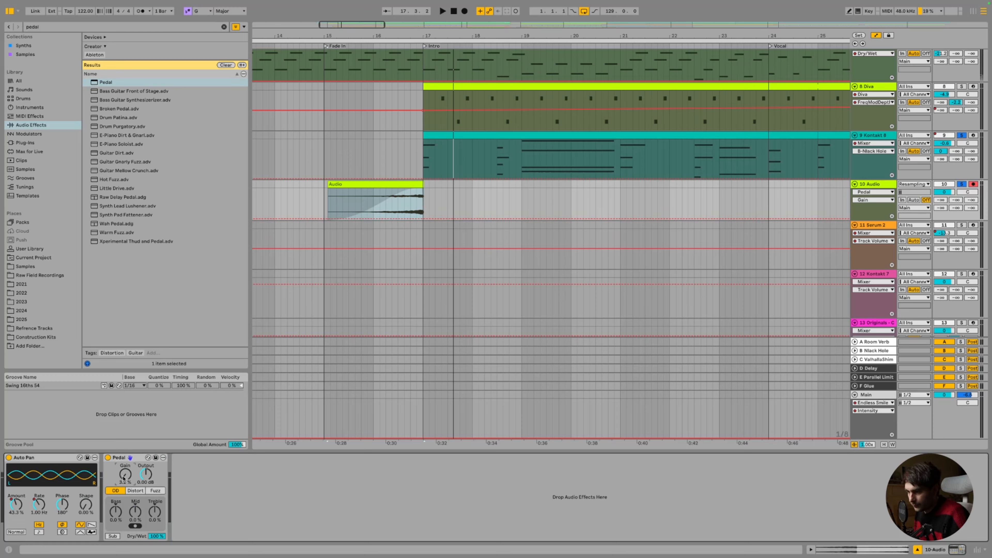
key("space")
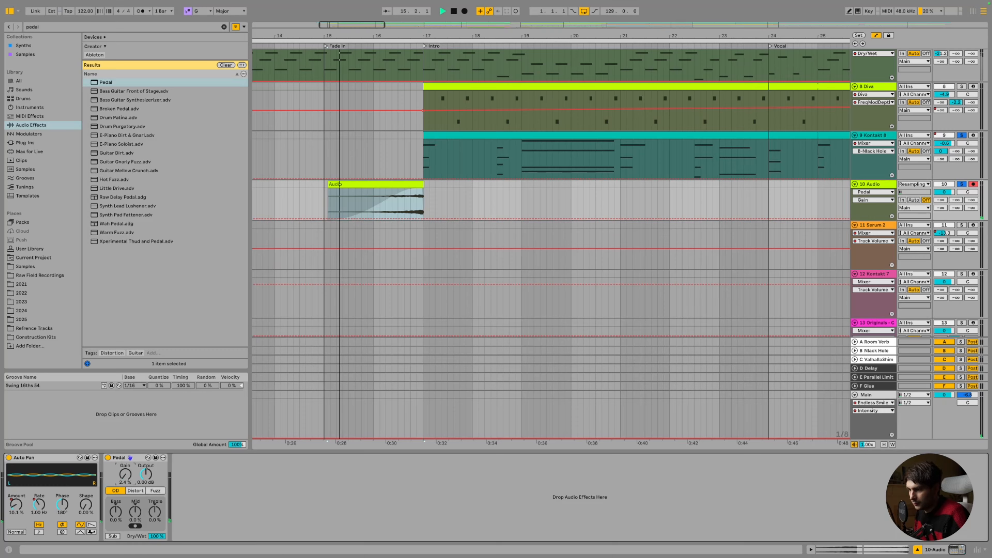
left_click_drag(123, 480, 123, 469)
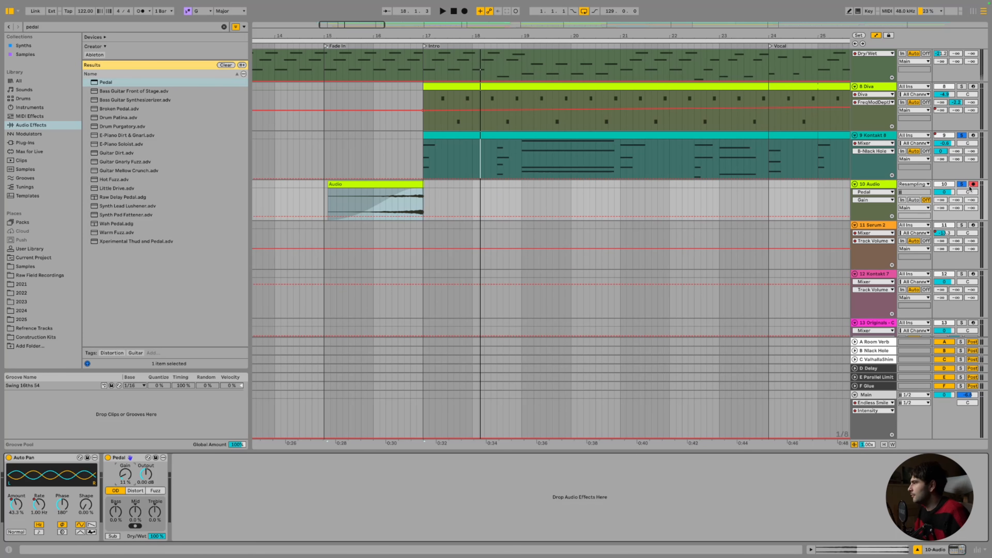
left_click(962, 184)
Set the Audio track volume to -1.9 dB, audition from bar 15, and zoom the arrangement out
left_click(323, 156)
key("space")
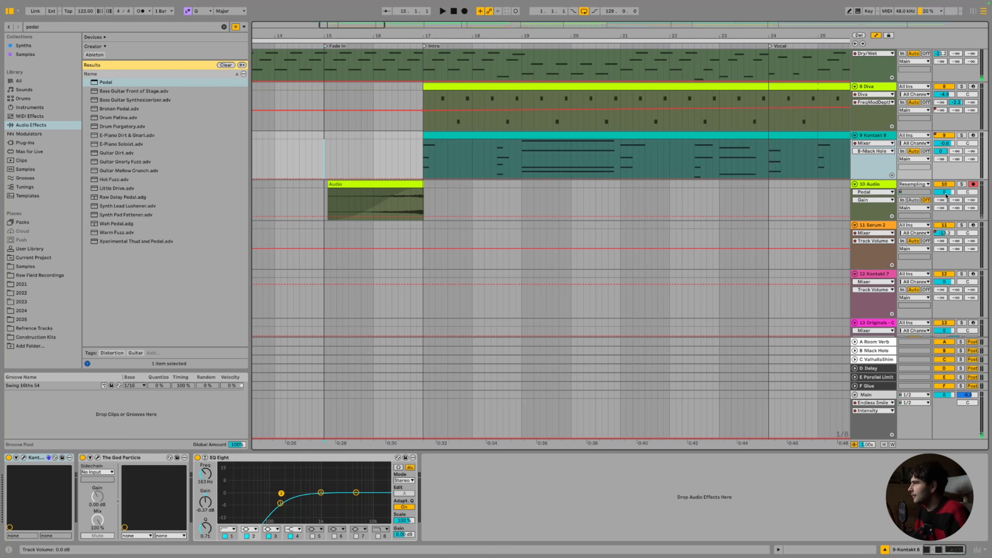
left_click_drag(946, 193, 945, 200)
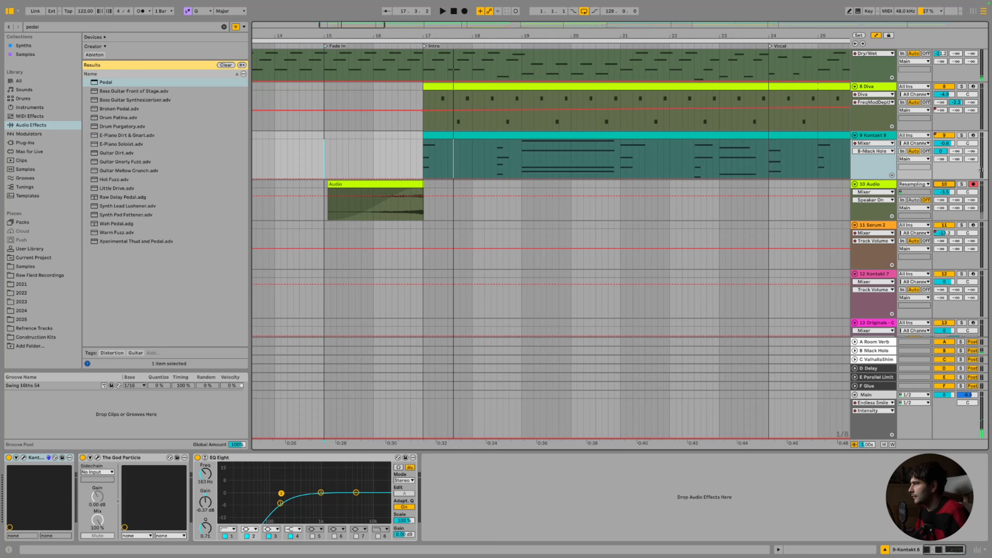
key("space")
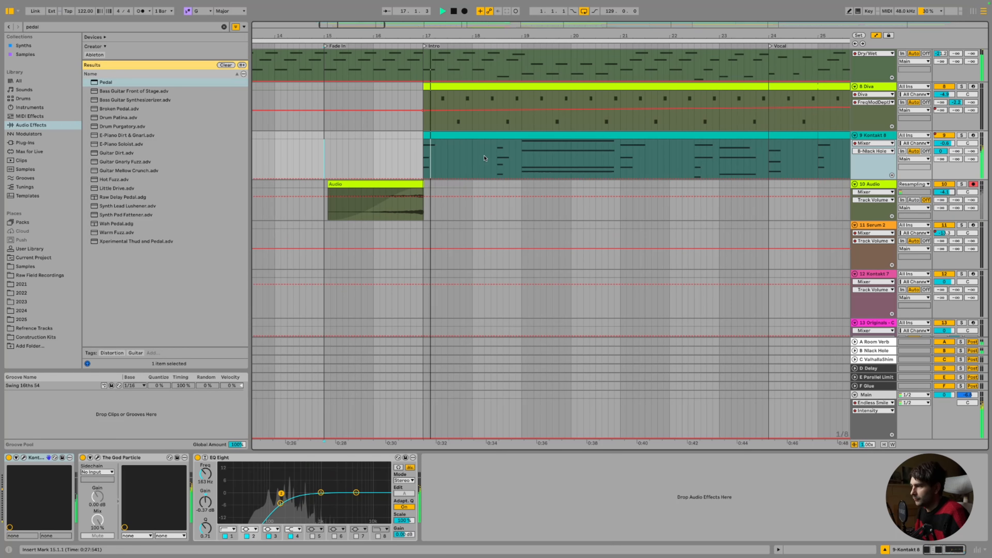
key("space")
left_click_drag(343, 26, 344, 26)
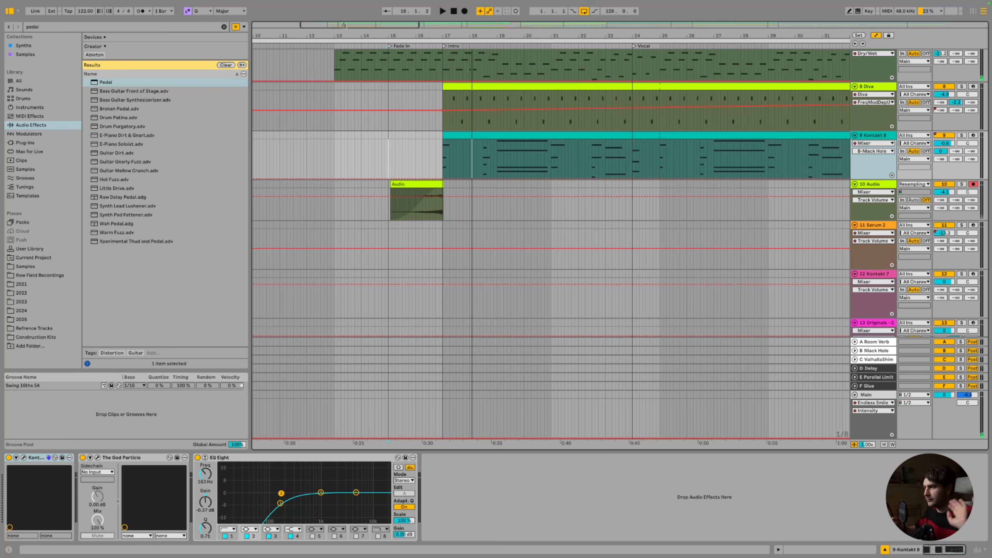
Zoom out the arrangement and scroll down to the 11 Serum 2 track
left_click_drag(420, 28, 459, 26)
scroll(492, 127, "up", 10)
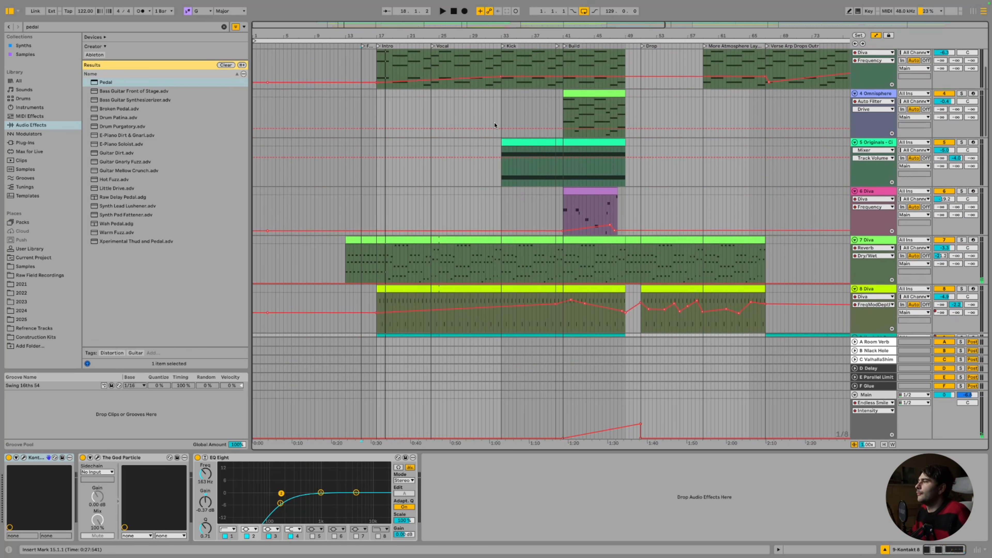
scroll(495, 133, "down", 2)
left_click(484, 93)
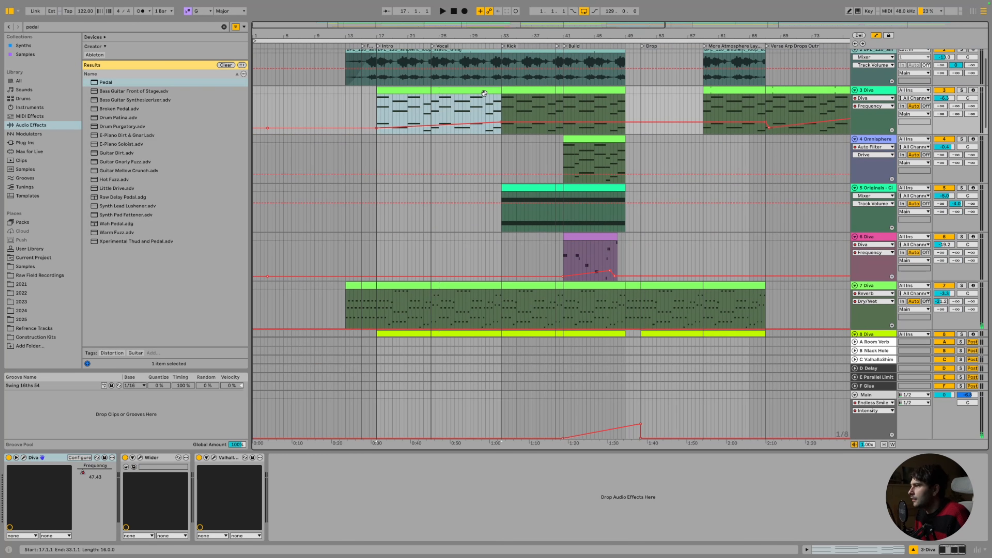
scroll(735, 132, "down", 10)
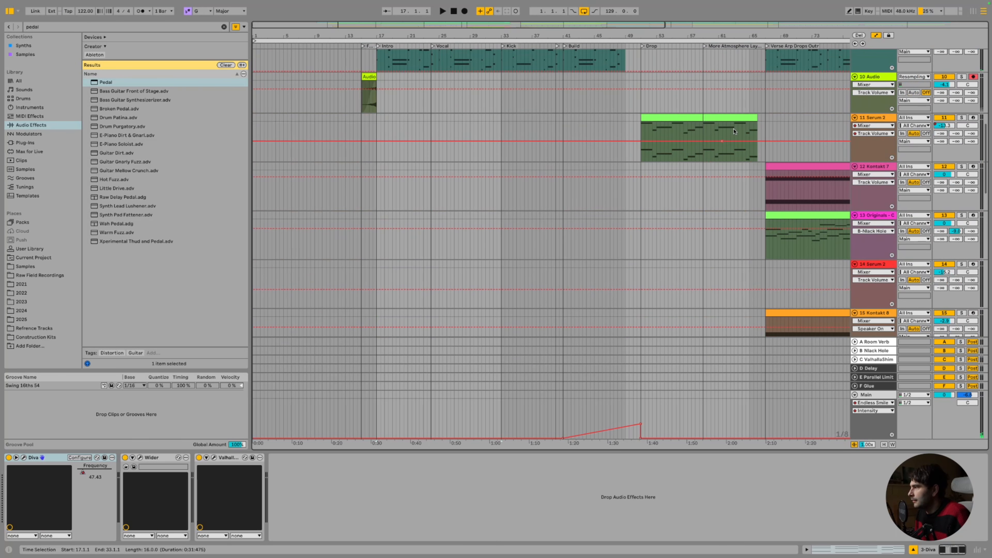
scroll(734, 132, "right", 10)
scroll(735, 132, "up", 2)
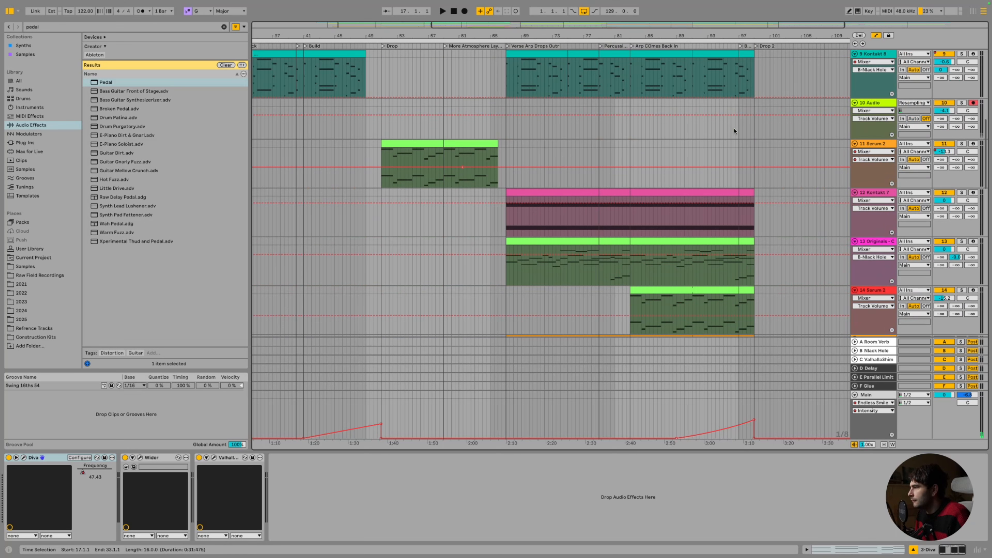
left_click(876, 241)
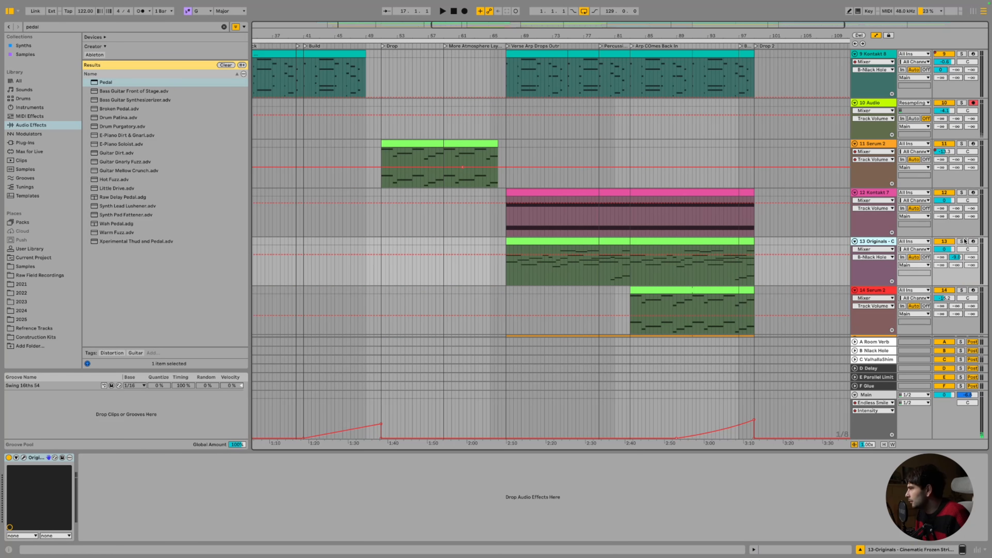
scroll(723, 187, "up", 3)
scroll(725, 188, "left", 5)
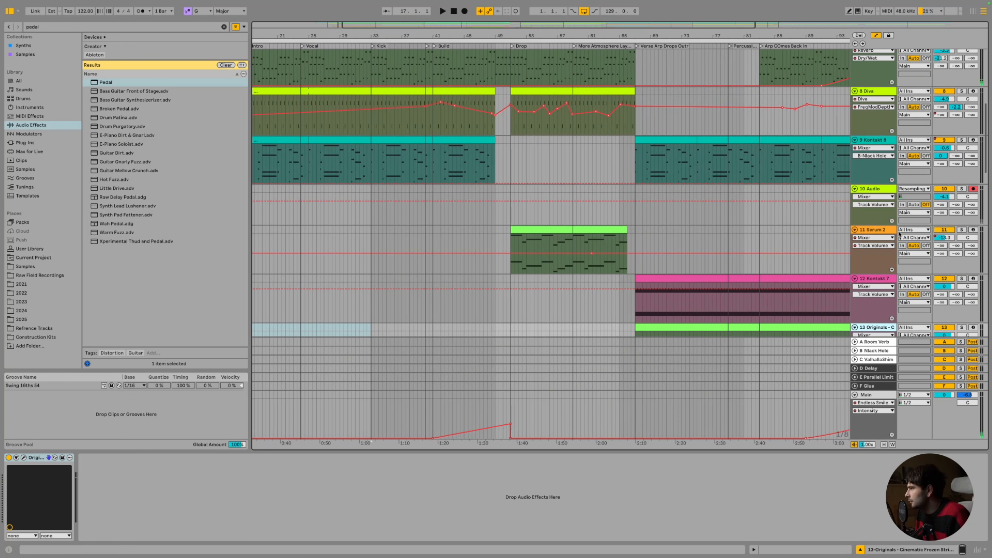
Solo the Serum 2 track, play its clip and bring up the Serum 2 synth editor
left_click(899, 234)
left_click(961, 230)
left_click(563, 229)
key("space")
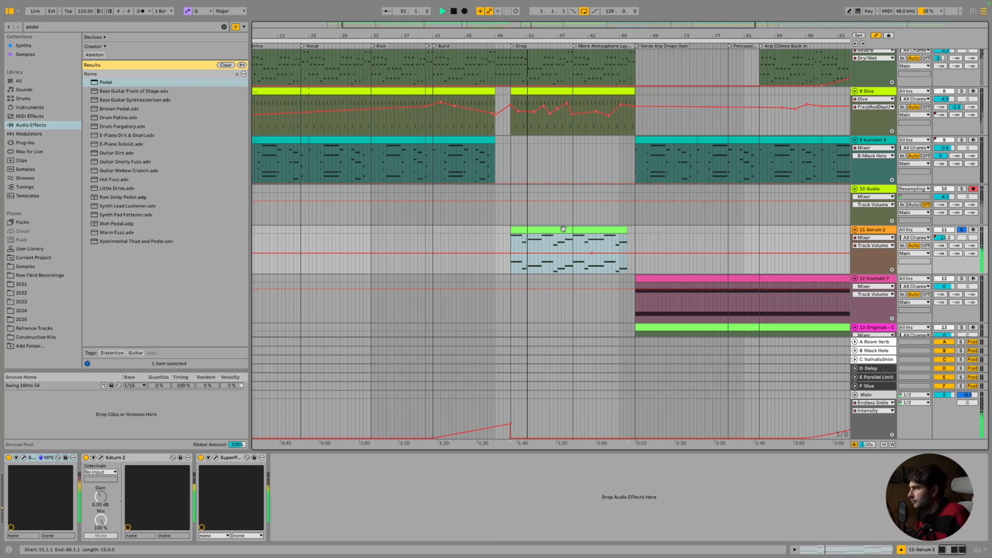
left_click(23, 461)
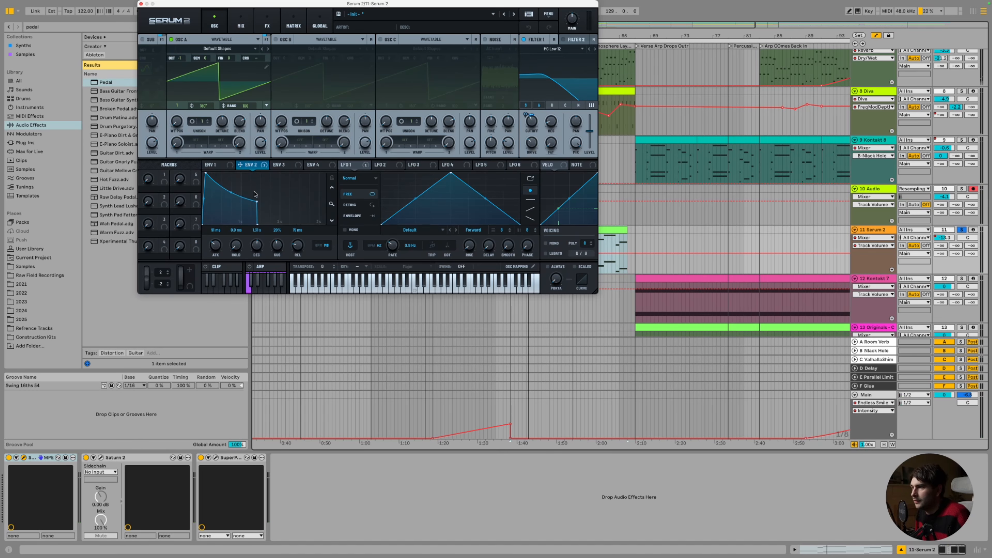
Drag Serum 2's Env 2 sustain up to 56%, close the synth window and stop playback
left_click_drag(258, 200, 256, 183)
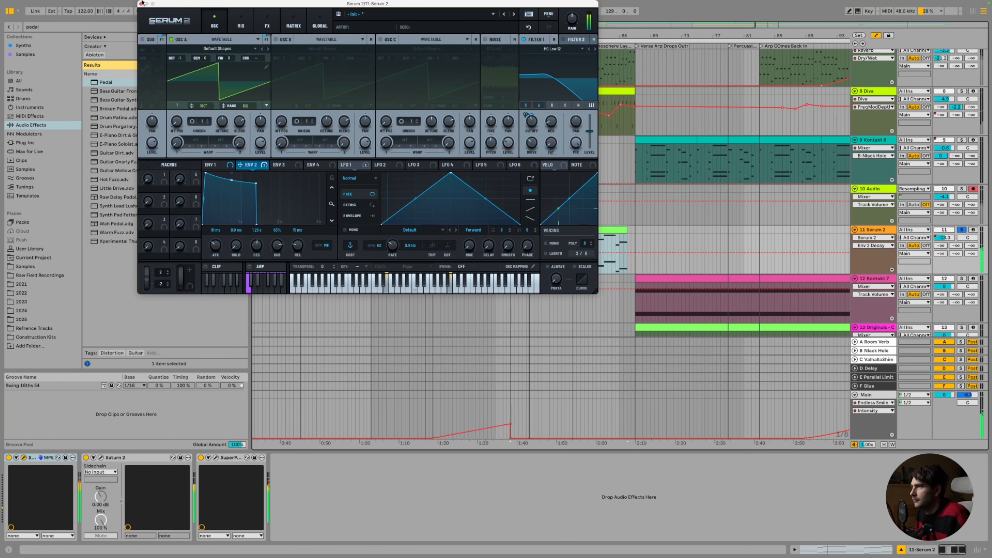
left_click(130, 5)
left_click(351, 66)
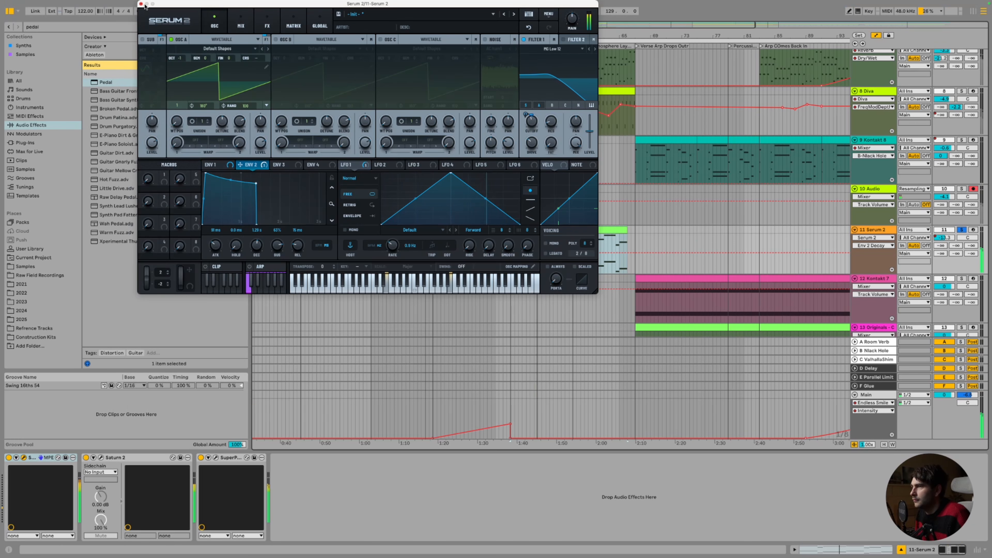
left_click(142, 5)
key("space")
left_click_drag(43, 27, 0, 10)
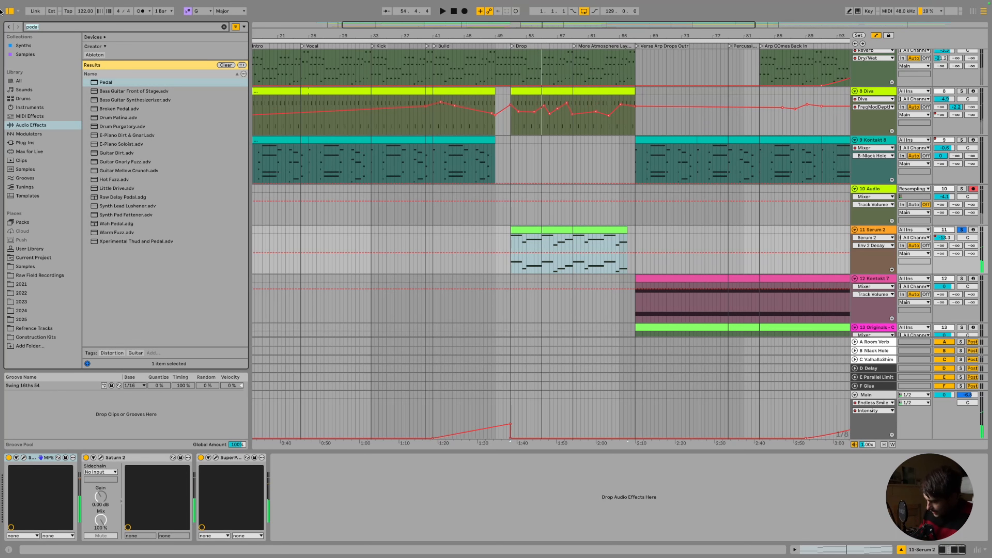
Add an Auto Pan to the Serum 2 track and switch its rate to tempo-synced
type("pan")
double_click(112, 83)
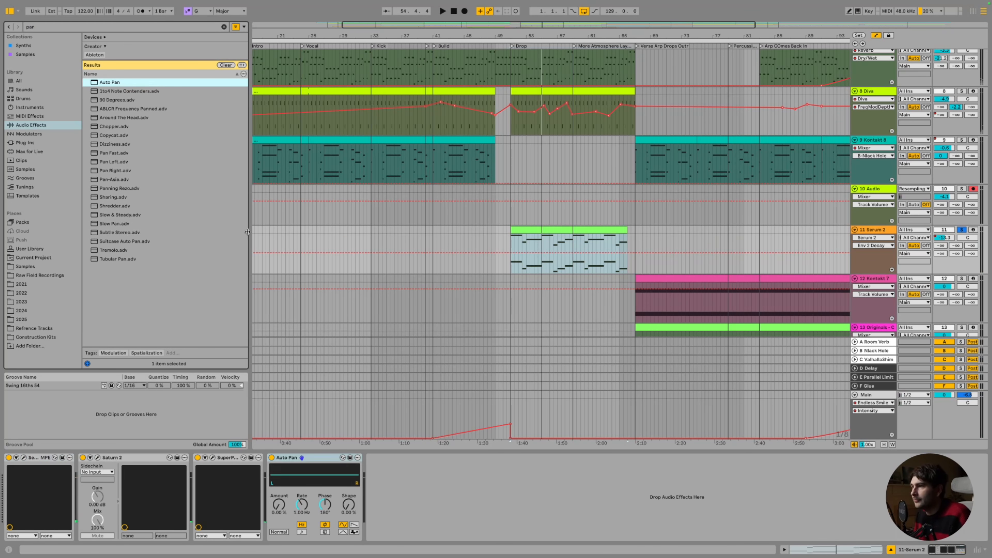
left_click(301, 461)
key("super+d")
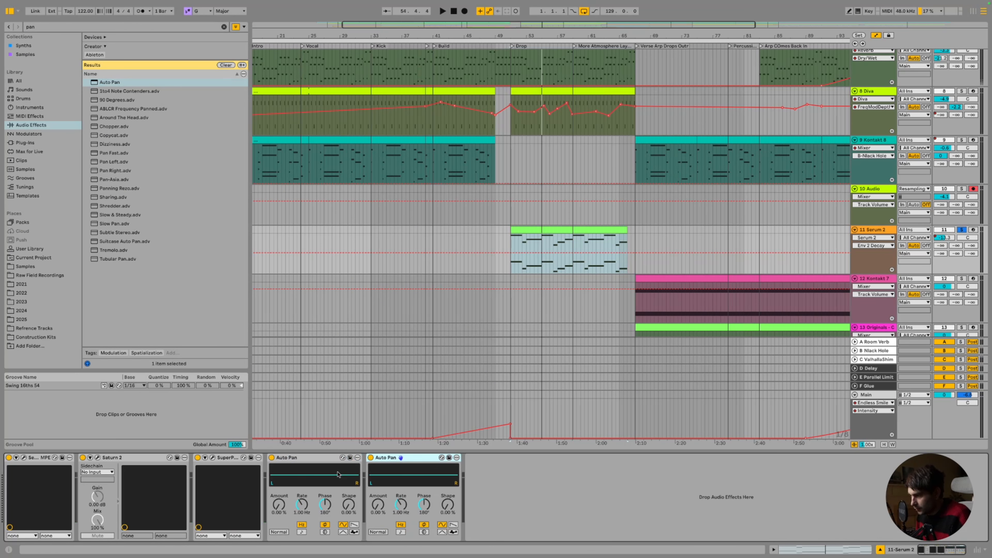
key("super+z")
left_click_drag(284, 505, 324, 513)
left_click(304, 533)
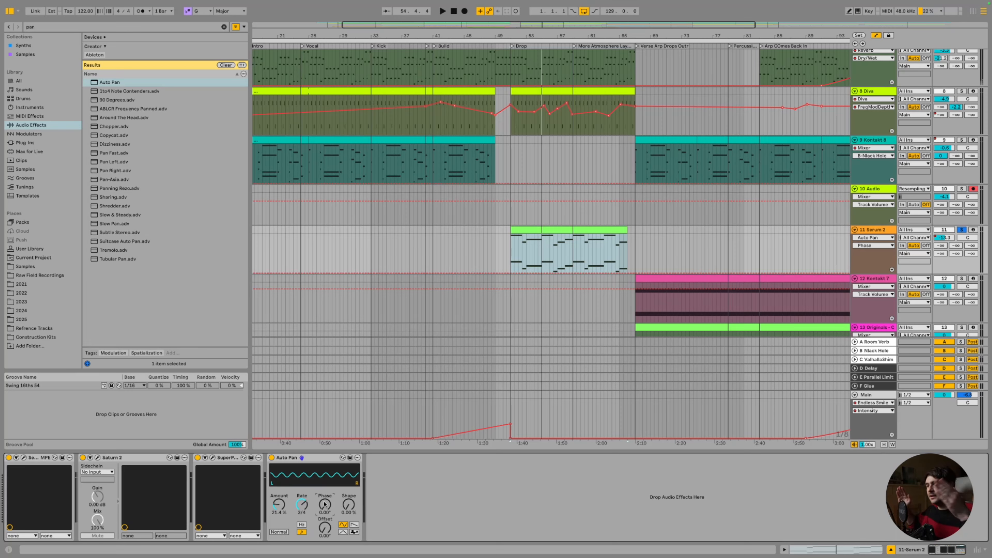
Audition from the Drop and settle the Auto Pan Amount at 29.4%
key("space")
left_click_drag(279, 505, 278, 457)
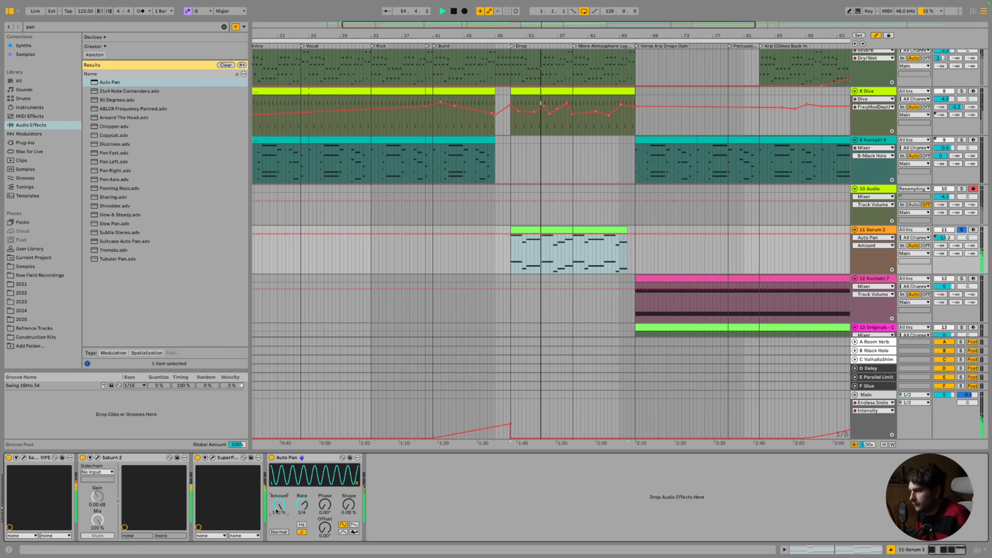
left_click_drag(279, 505, 278, 539)
left_click(308, 508)
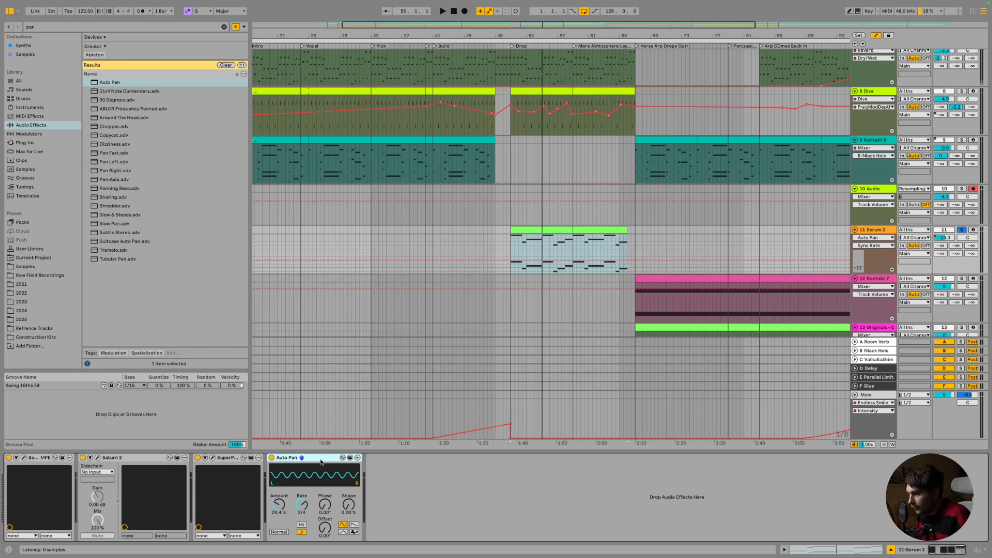
Duplicate the Auto Pan and set the copy to 1/3 rate, 42.1% Amount, ramp waveform, 37.3% Shape
key("ctrl+d")
left_click_drag(401, 504, 401, 496)
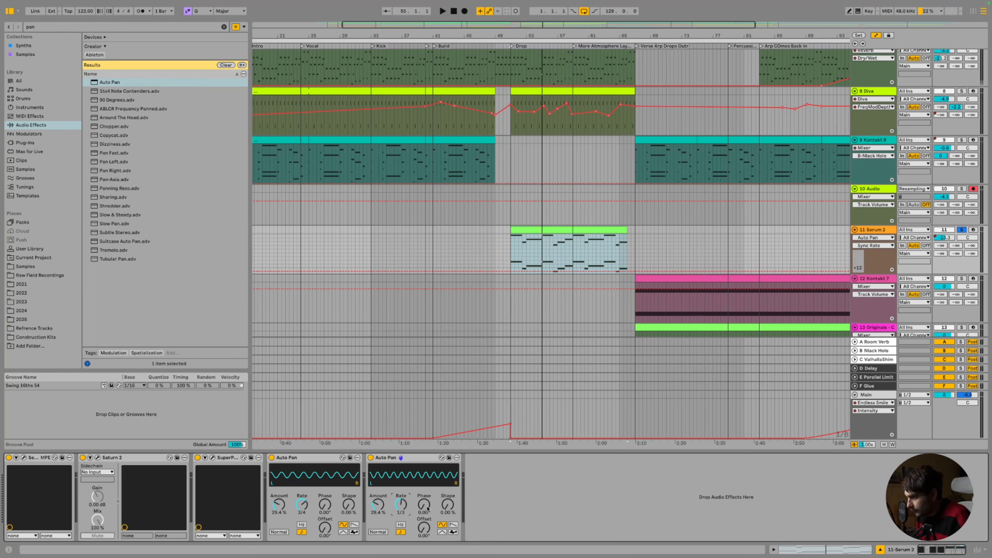
key("space")
left_click_drag(378, 505, 377, 495)
key("space")
left_click(456, 525)
left_click_drag(448, 504, 448, 487)
key("space")
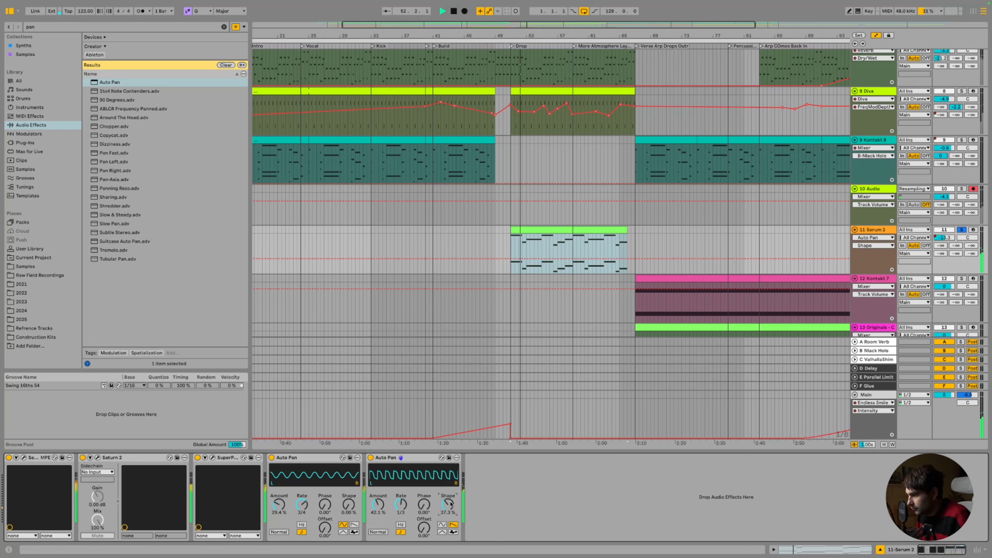
Solo the Kick 2 and Drum Rack tracks alongside Serum 2
scroll(678, 242, "down", 2)
scroll(678, 241, "down", 12)
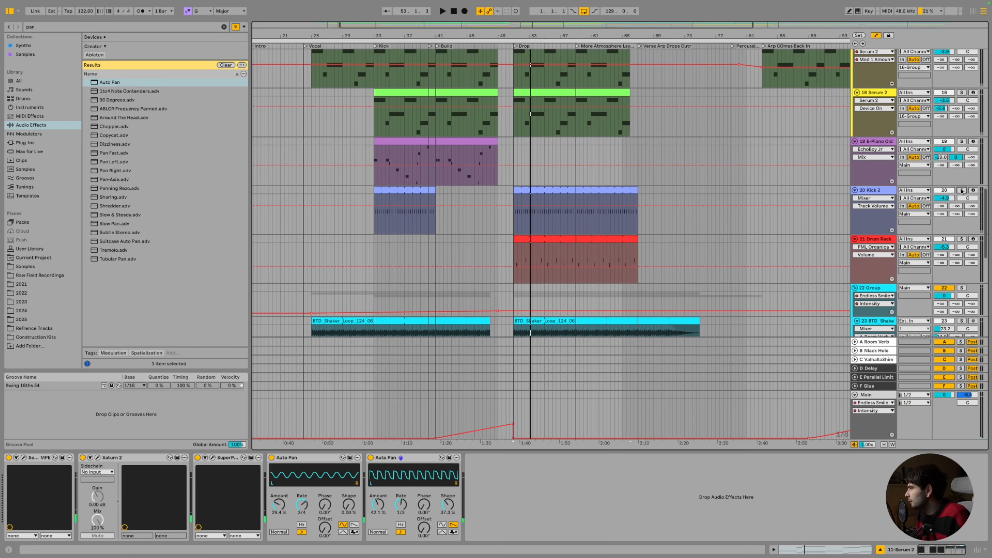
left_click(962, 190)
left_click(962, 239)
scroll(984, 226, "down", 3)
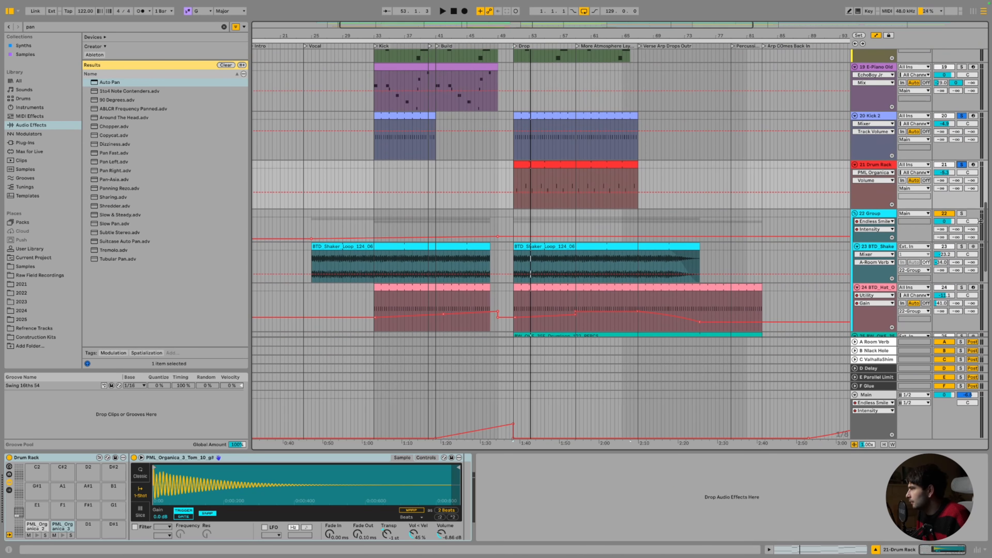
left_click(962, 215)
scroll(627, 173, "up", 16)
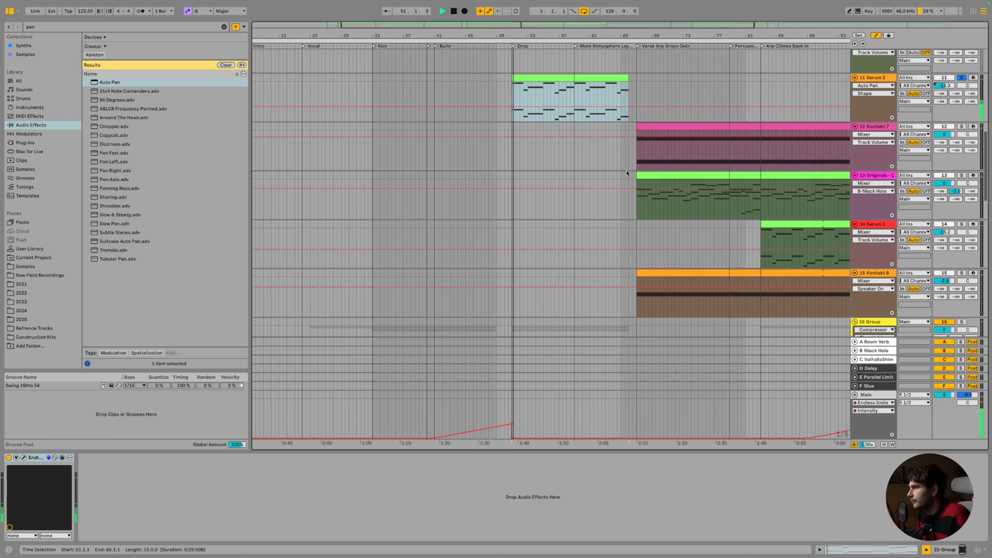
Set the second Auto Pan to 44.4% Amount, new waveform and 17.1° Phase; first Amount to 43.7%
left_click(564, 226)
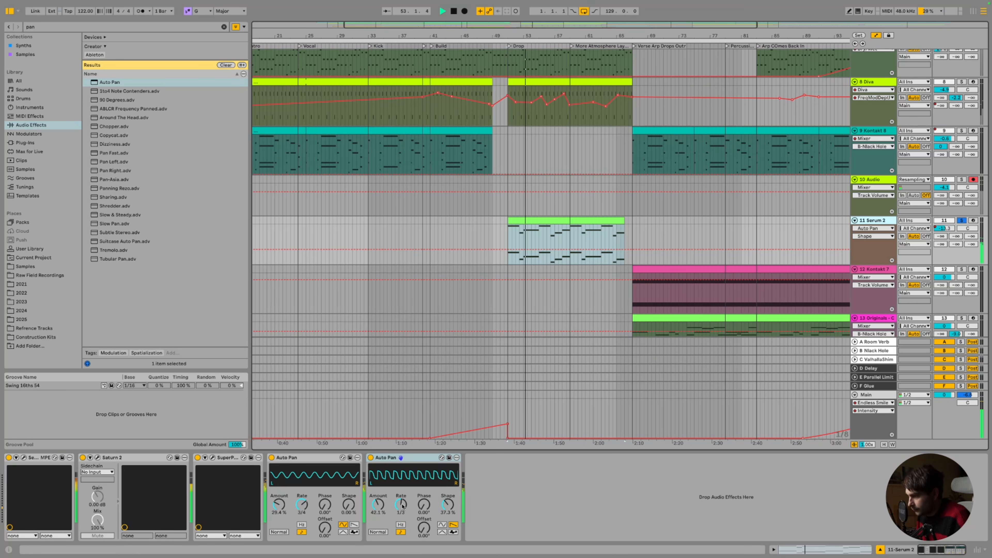
left_click_drag(404, 503, 378, 500)
left_click_drag(279, 505, 279, 493)
left_click_drag(378, 505, 378, 507)
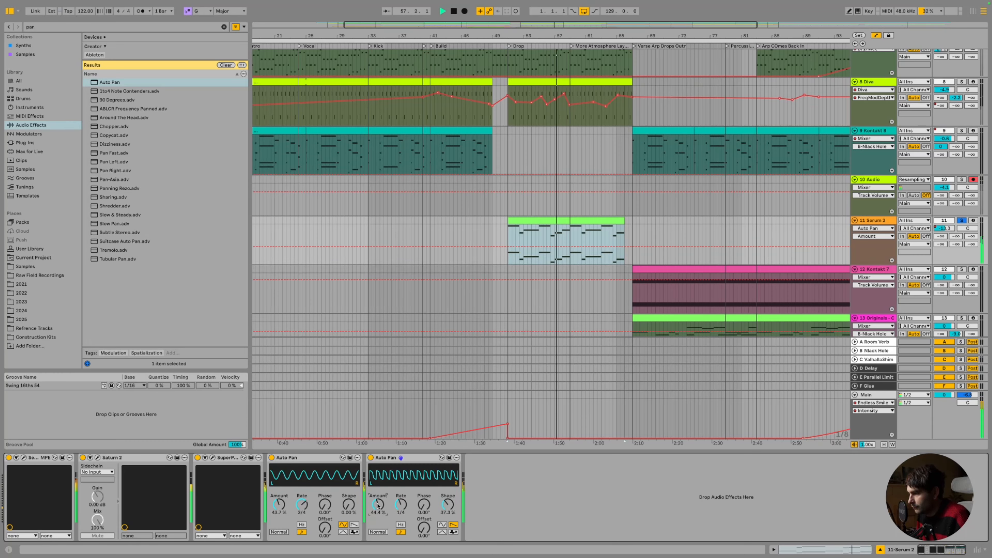
left_click(442, 532)
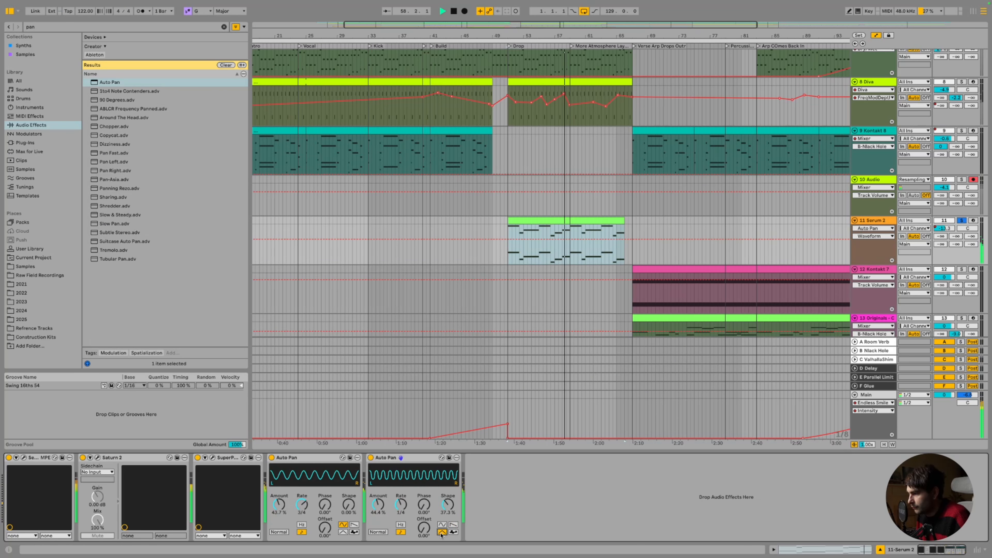
left_click_drag(423, 506, 423, 500)
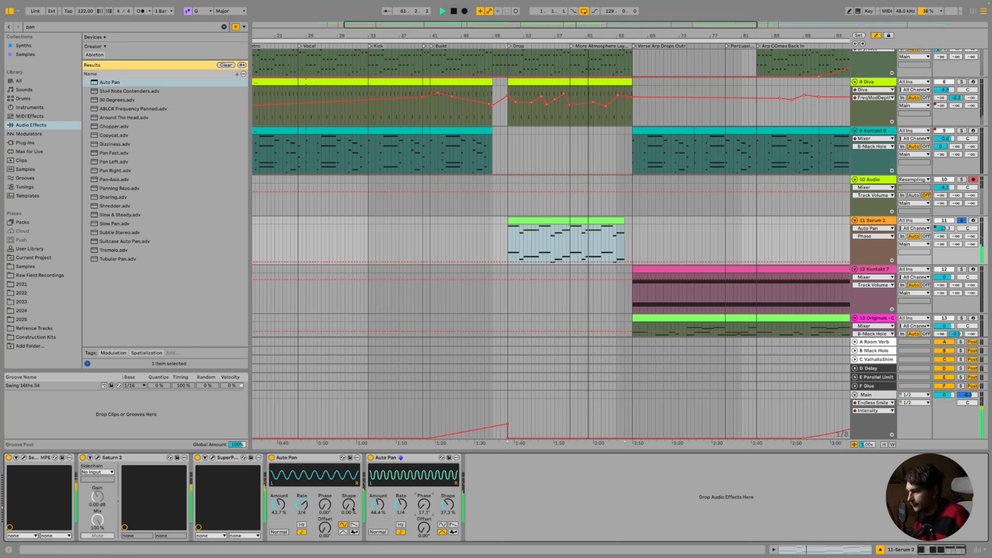
left_click_drag(331, 505, 302, 512)
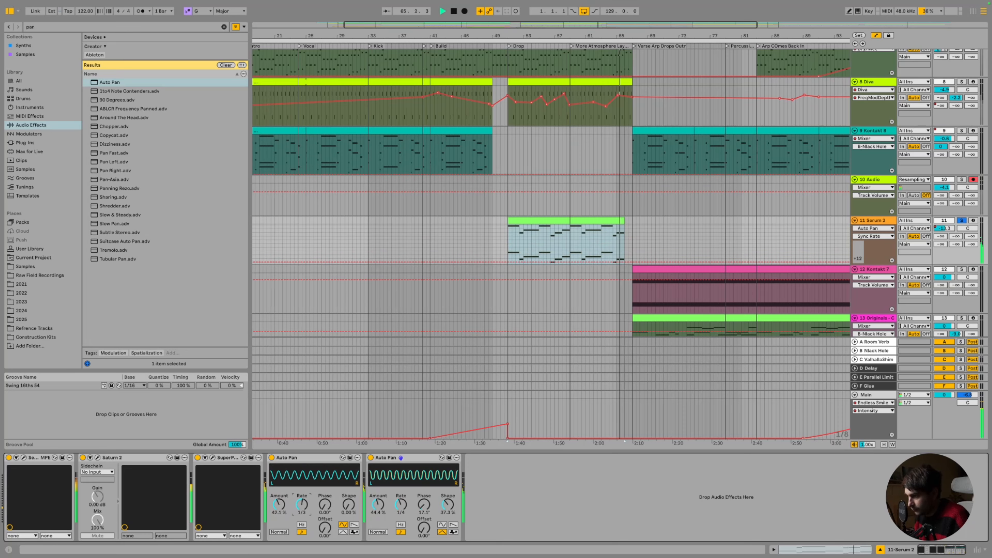
Change the second Auto Pan's rate to 1/2 and raise the first Auto Pan's Amount to 50%
left_click_drag(401, 505, 402, 498)
key("space")
key("space")
left_click(305, 511)
left_click_drag(284, 510, 287, 495)
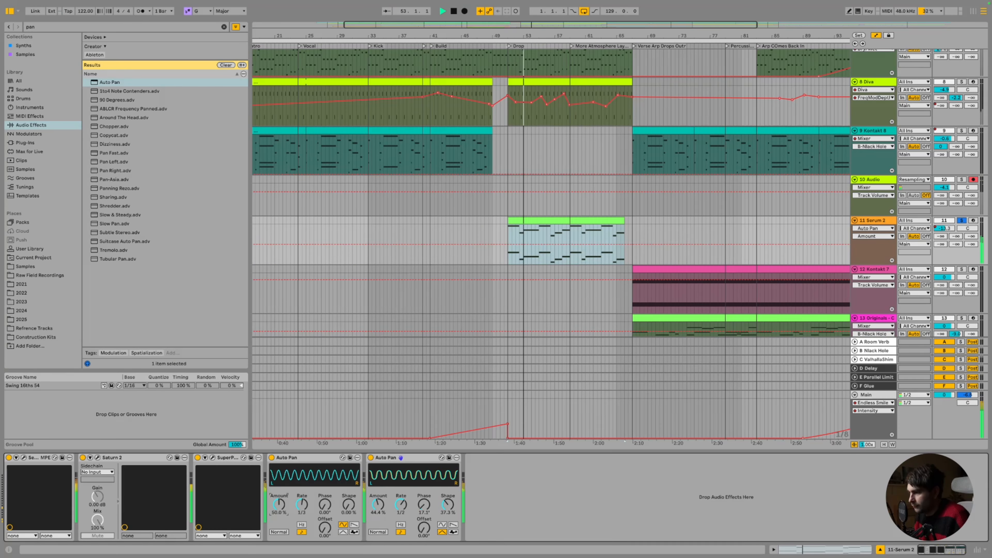
Draw Amount breakpoints up to 50% in the Serum 2 clip envelope and switch off SuperPlate
key("a")
key("a")
left_click(511, 244)
left_click(507, 249)
left_click_drag(516, 249, 598, 245)
left_click_drag(611, 245, 623, 259)
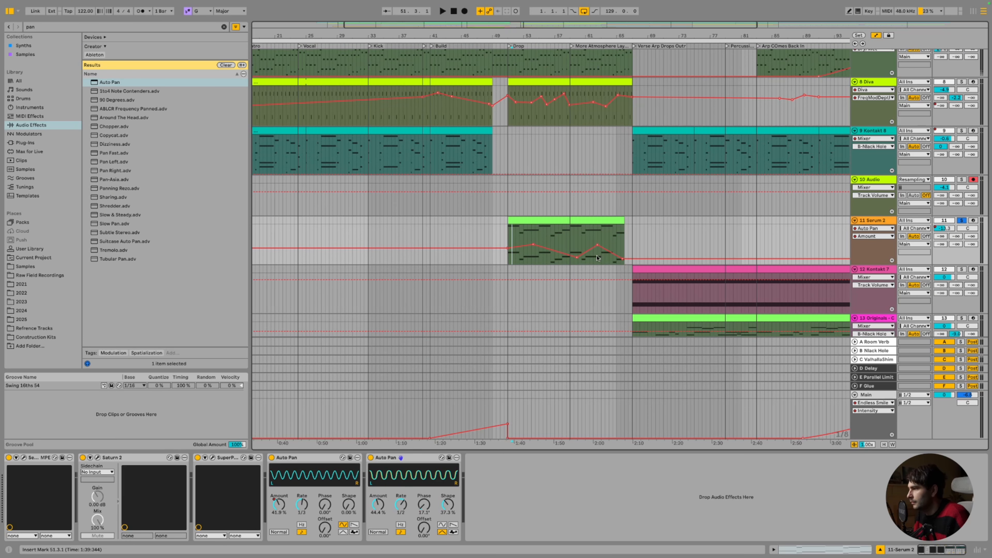
left_click(560, 220)
left_click(198, 458)
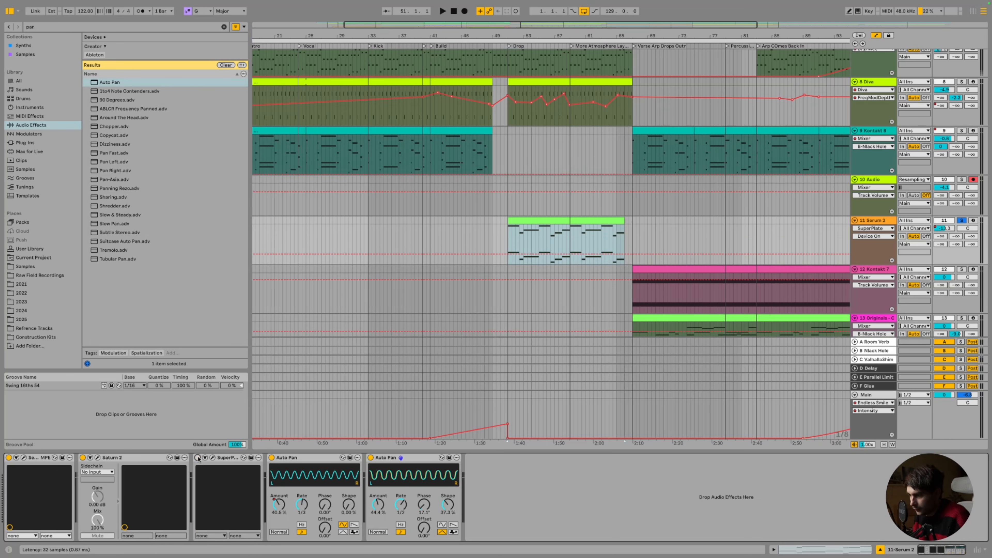
Turn up Saturn 2's Drive and play to hear the saturation
left_click(96, 457)
left_click(403, 134)
left_click_drag(403, 134, 403, 128)
key("space")
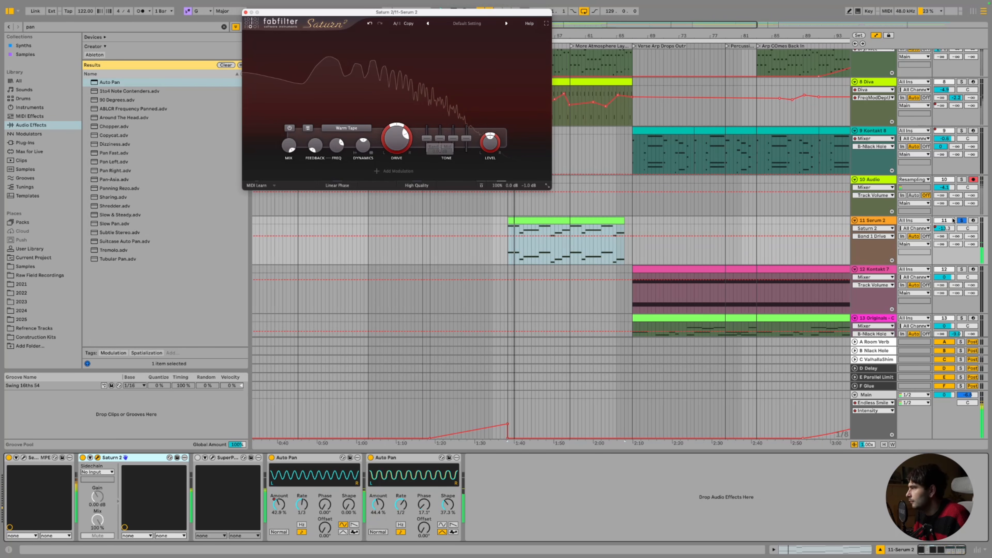
Send the Serum 2 track to return B at -13.0
left_click(945, 229)
right_click(945, 229)
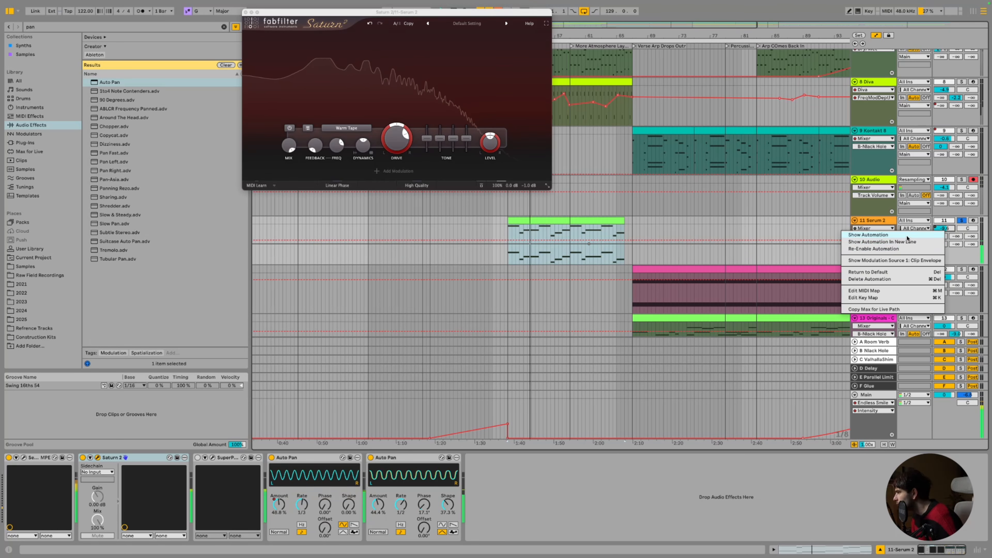
left_click_drag(954, 236, 954, 228)
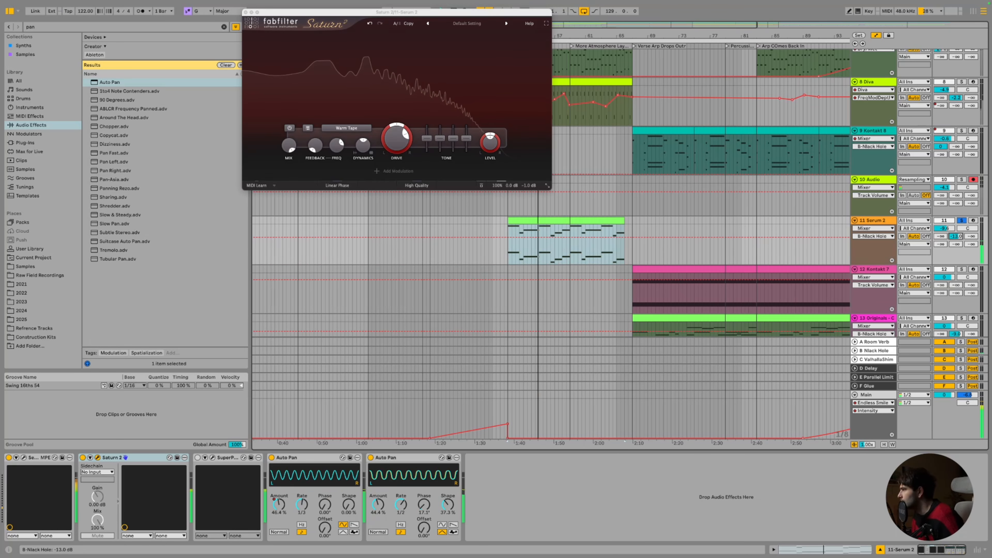
Check the Serum 2 clip's notes, then set the second Auto Pan's rate to 1/4
double_click(569, 218)
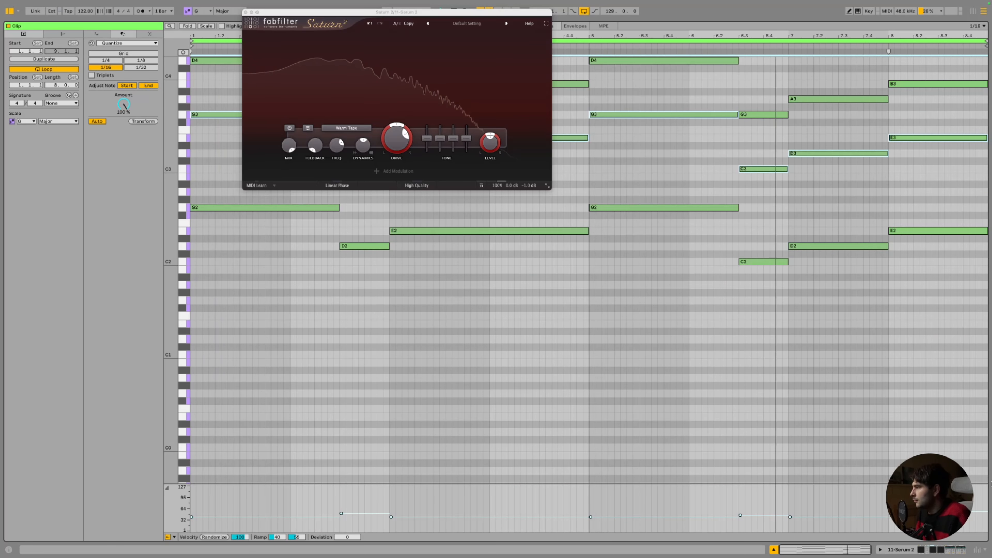
left_click(941, 550)
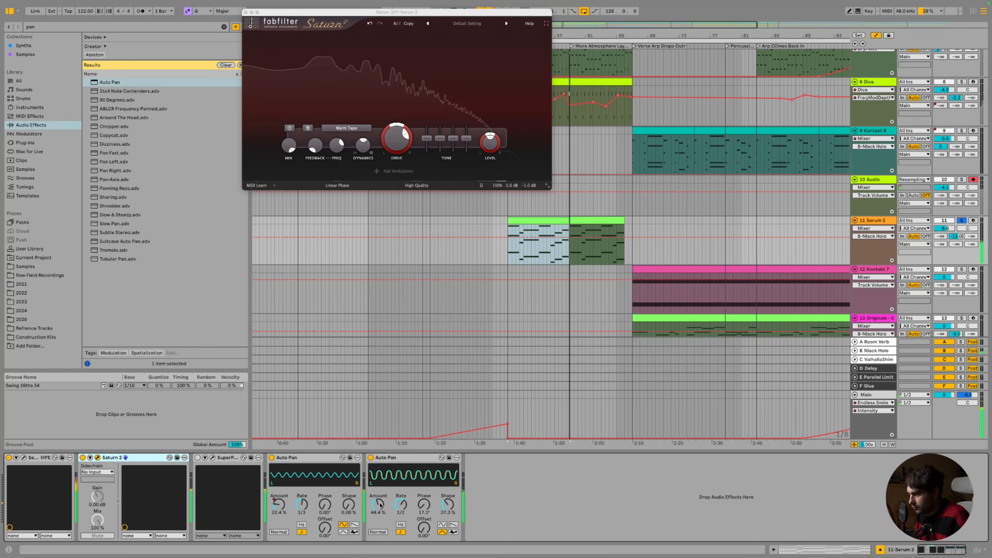
left_click(397, 505)
left_click_drag(397, 504, 377, 541)
Add Amount breakpoints in the Serum 2 clip, raising one to 64.7%
left_click(527, 247)
left_click(519, 254)
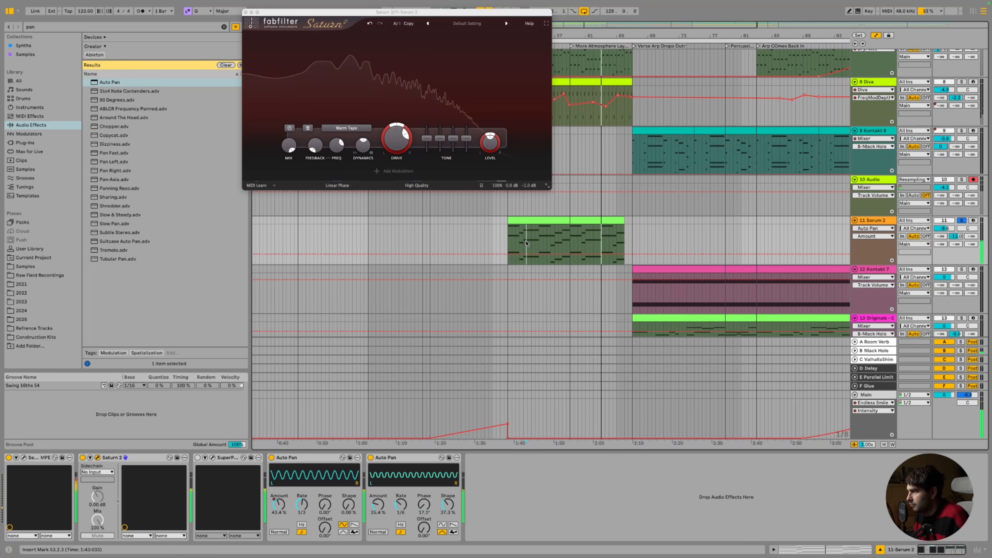
left_click_drag(549, 254, 621, 257)
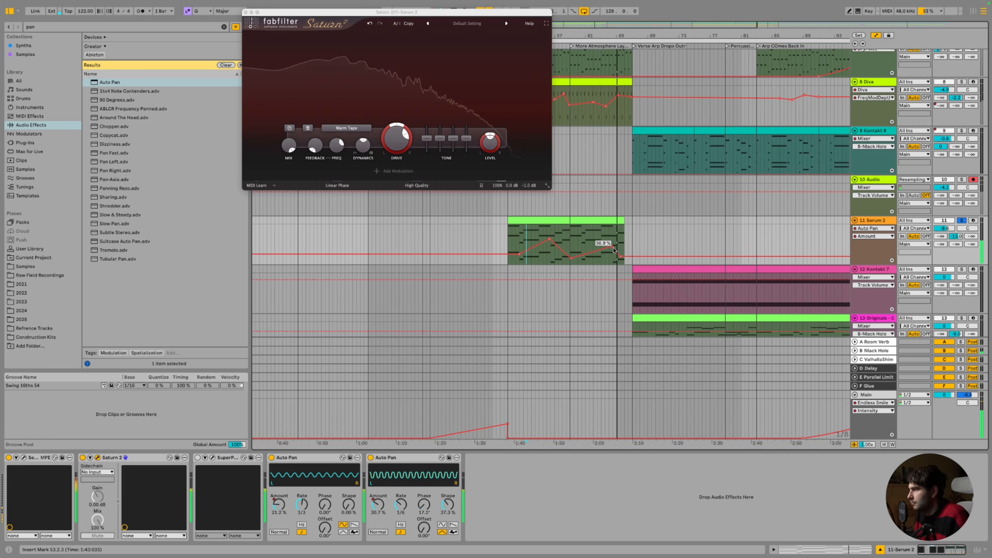
Raise Serum 2's send B to -7.5 and shift the first Auto Pan's Phase upward
left_click(569, 221)
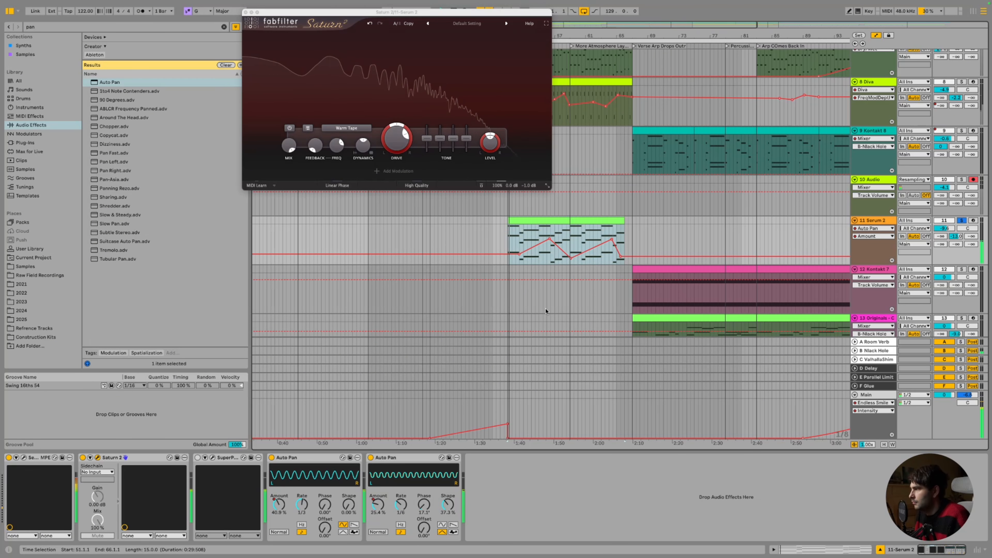
left_click_drag(958, 237, 945, 227)
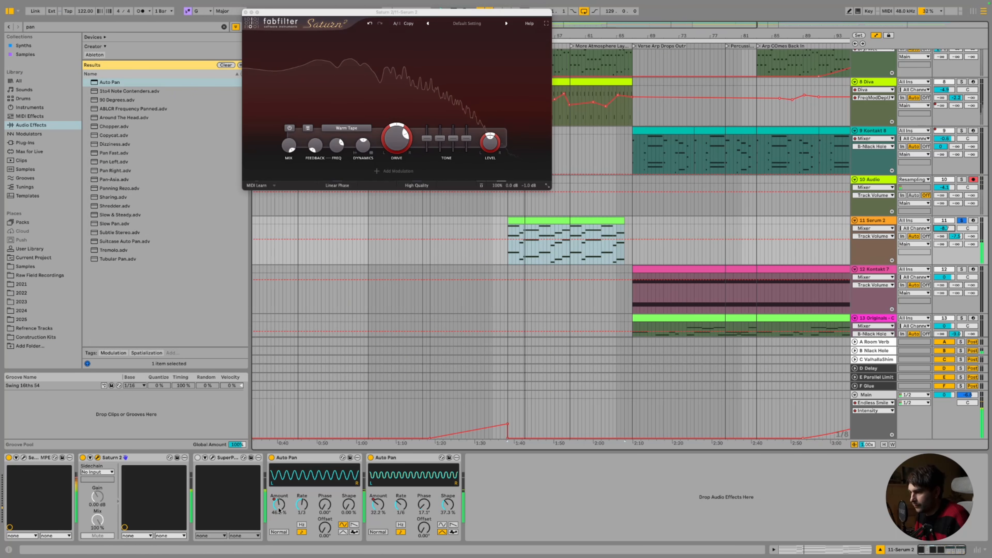
left_click_drag(324, 505, 324, 488)
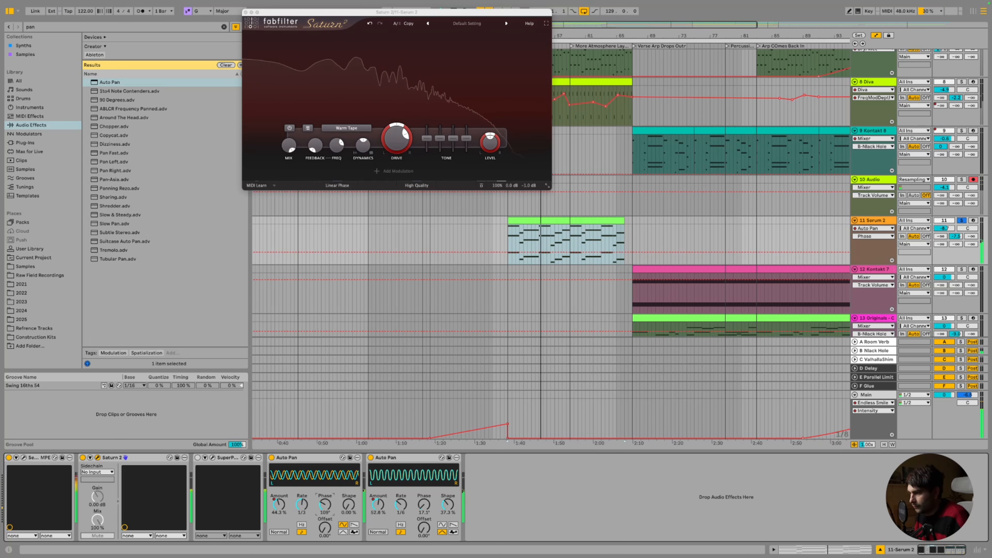
Show the first Auto Pan's Phase envelope and draw it rising across the Serum 2 clip
right_click(325, 505)
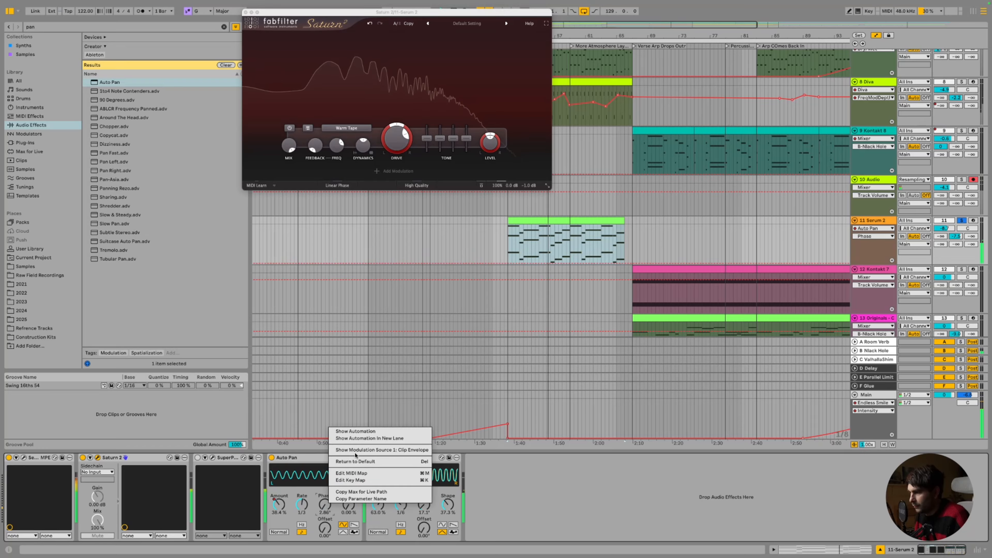
left_click(361, 431)
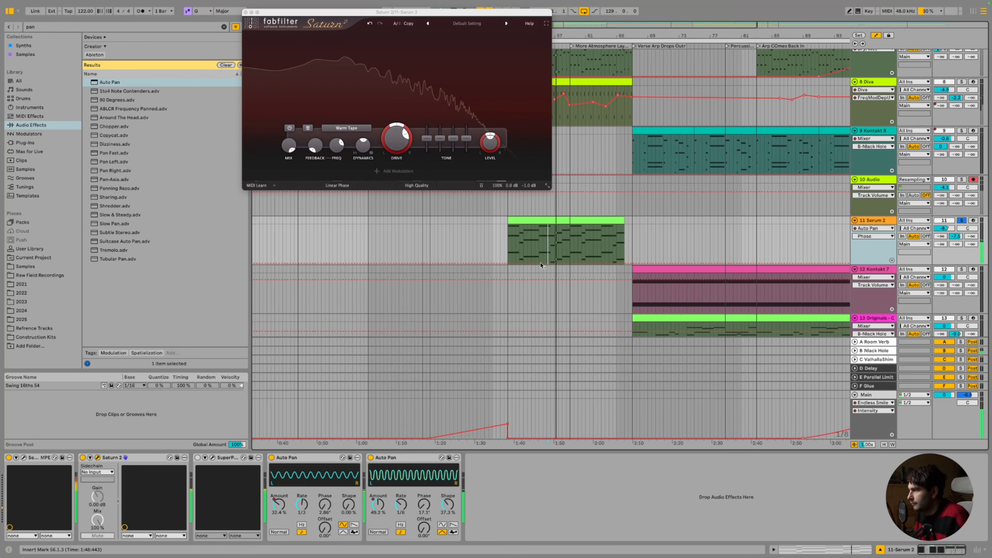
mouse_move(568, 270)
left_mouse_down()
mouse_move(569, 251)
mouse_move(622, 245)
left_mouse_up()
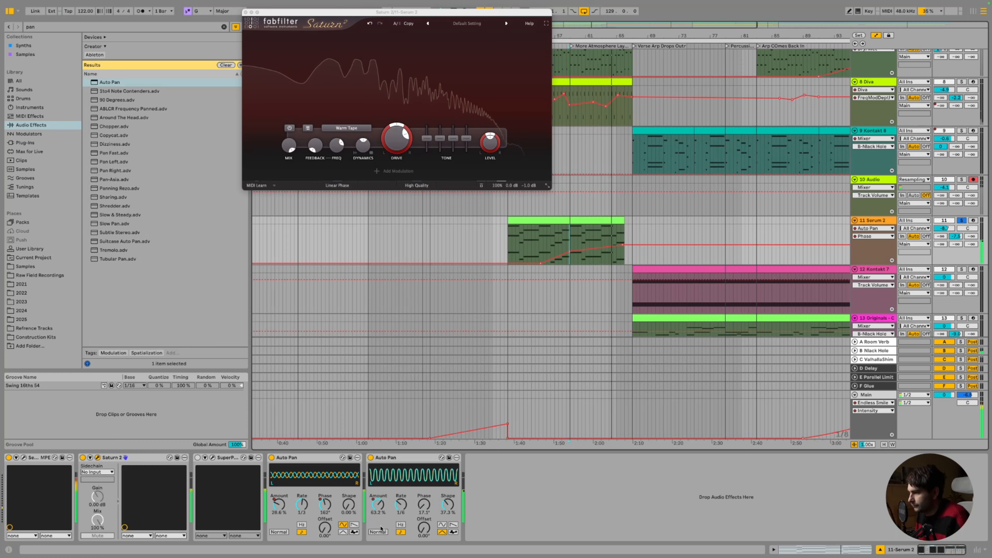
Show the Amount automation of both Auto Pans in the Serum 2 clip
right_click(377, 504)
left_click(409, 425)
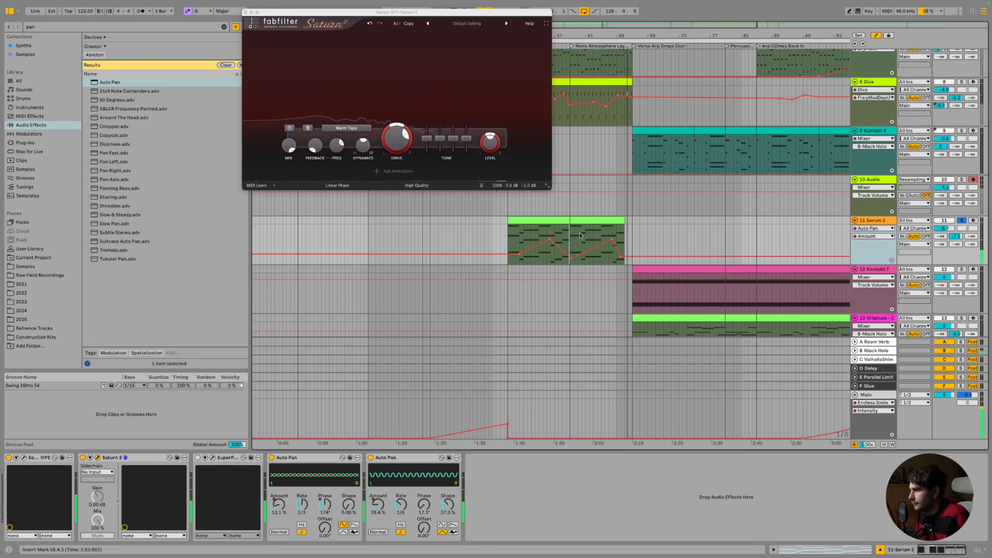
right_click(282, 505)
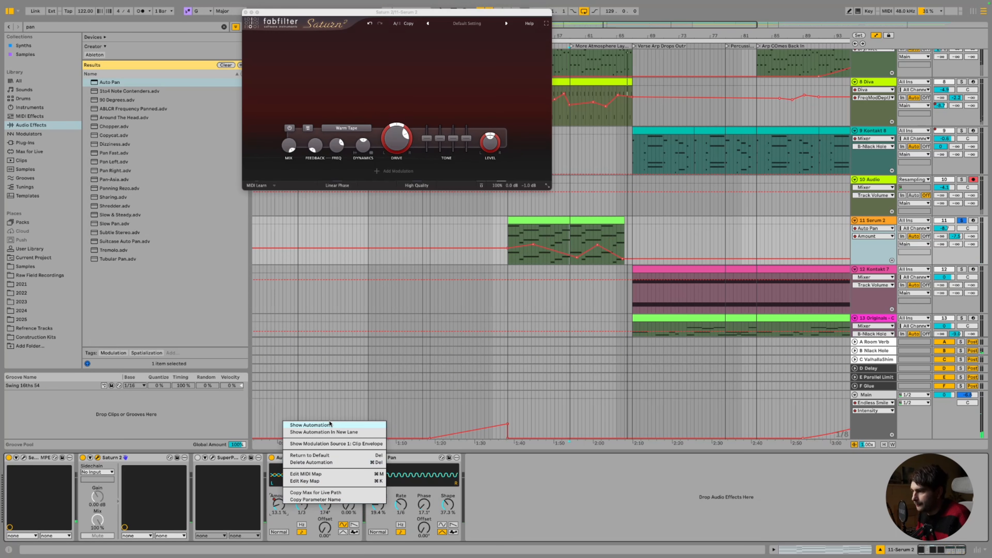
left_click(329, 425)
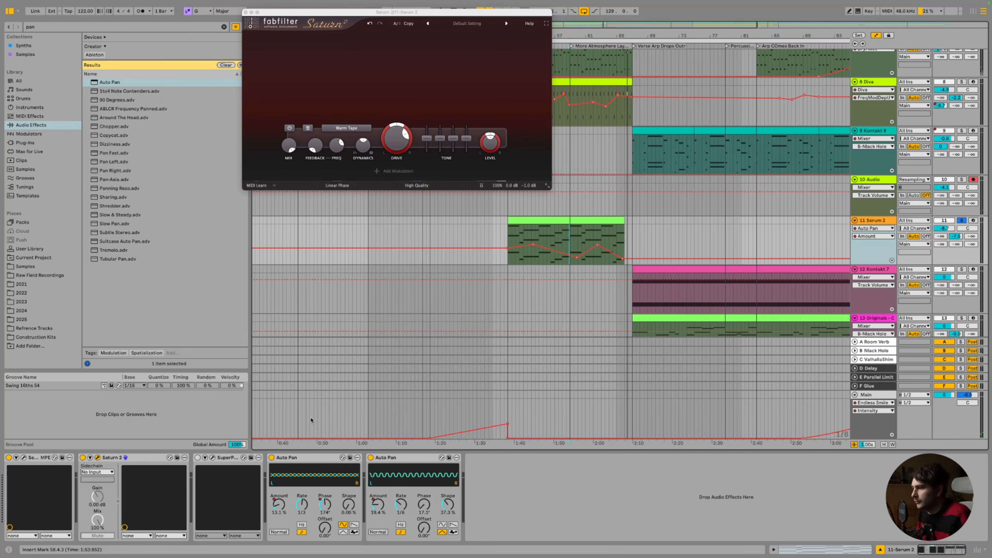
scroll(574, 241, "up", 3)
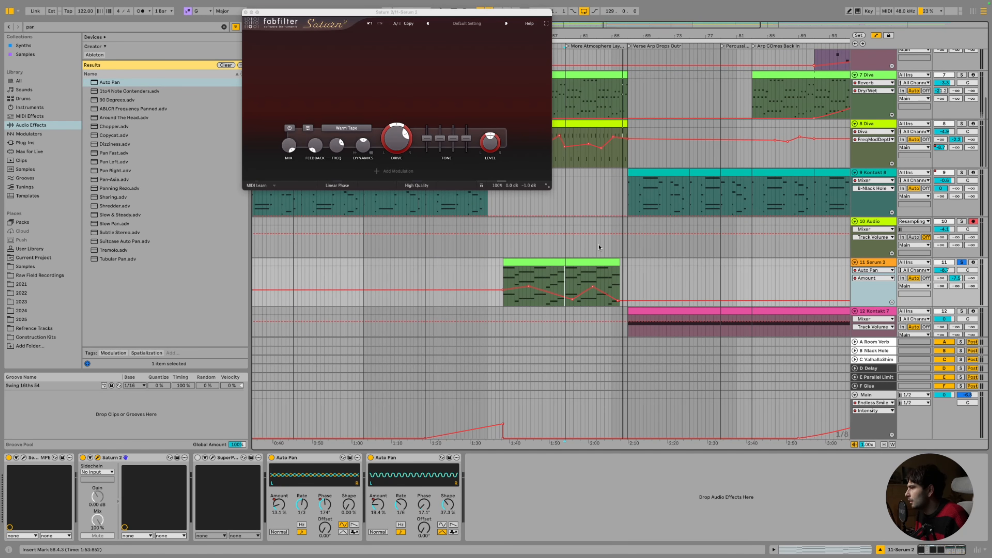
Select the Kontakt 7 track and raise its volume to 6.0 dB
left_click(304, 459)
left_click(429, 459)
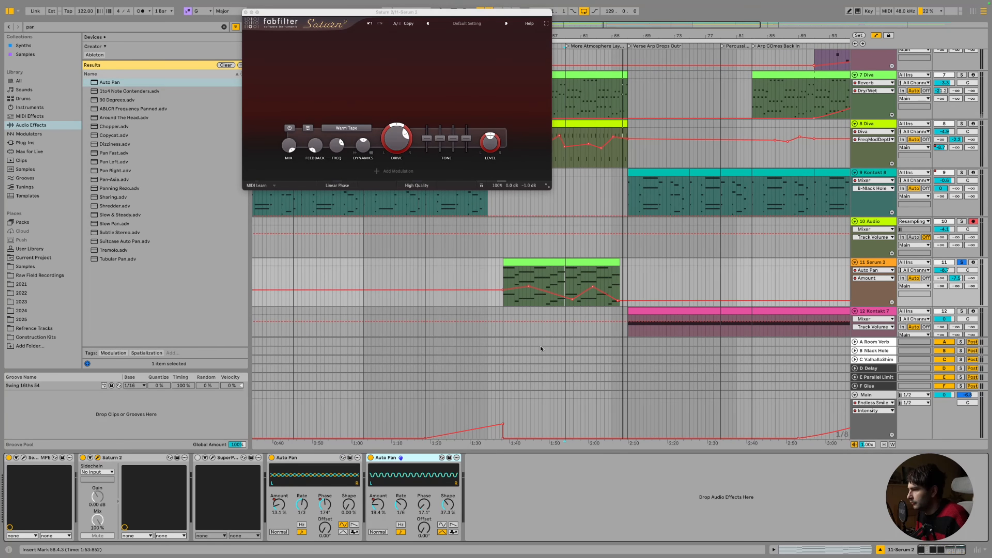
scroll(541, 349, "down", 10)
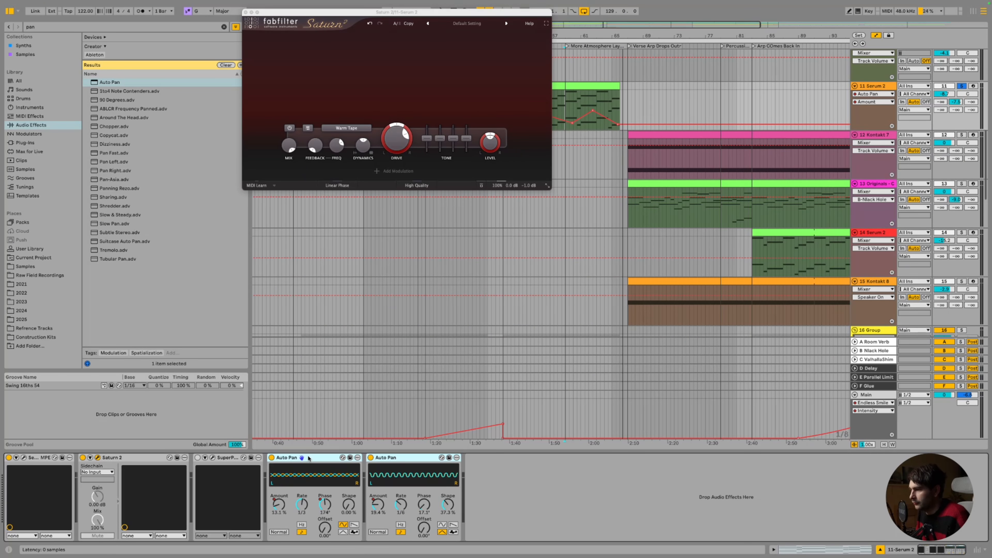
left_click(766, 147)
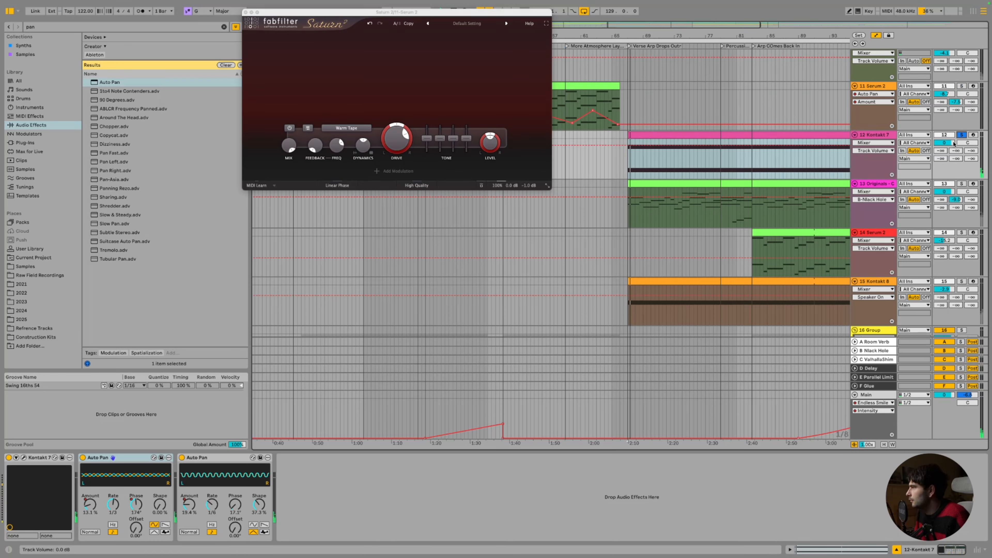
left_click_drag(954, 143, 949, 146)
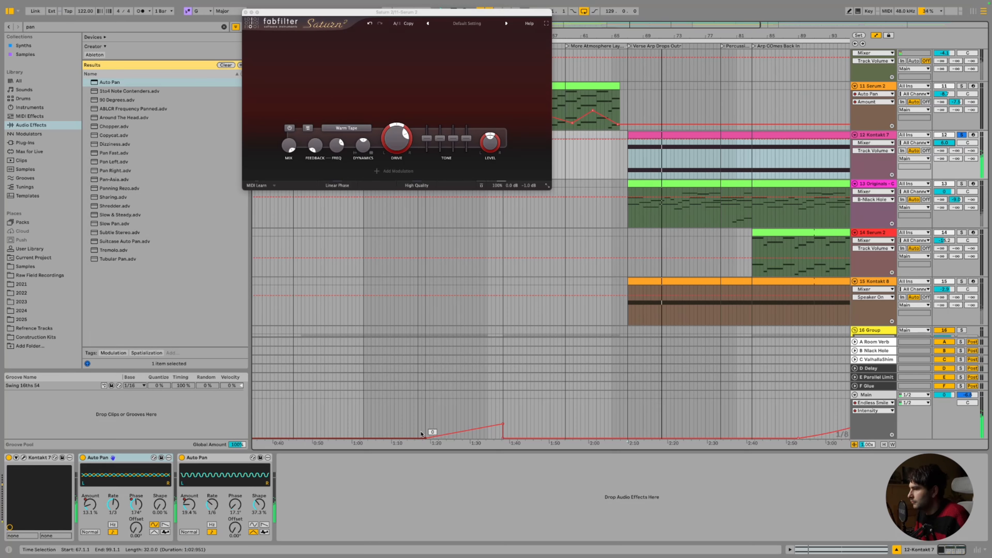
Open the automation options for the Kontakt 7 track's first Auto Pan Amount
left_click(227, 457)
left_click(136, 459)
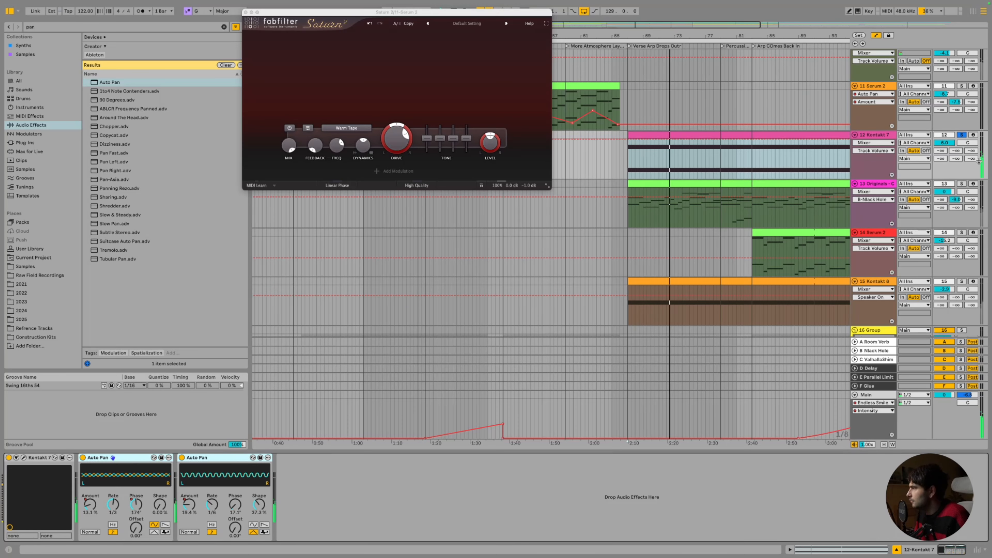
left_click(491, 392)
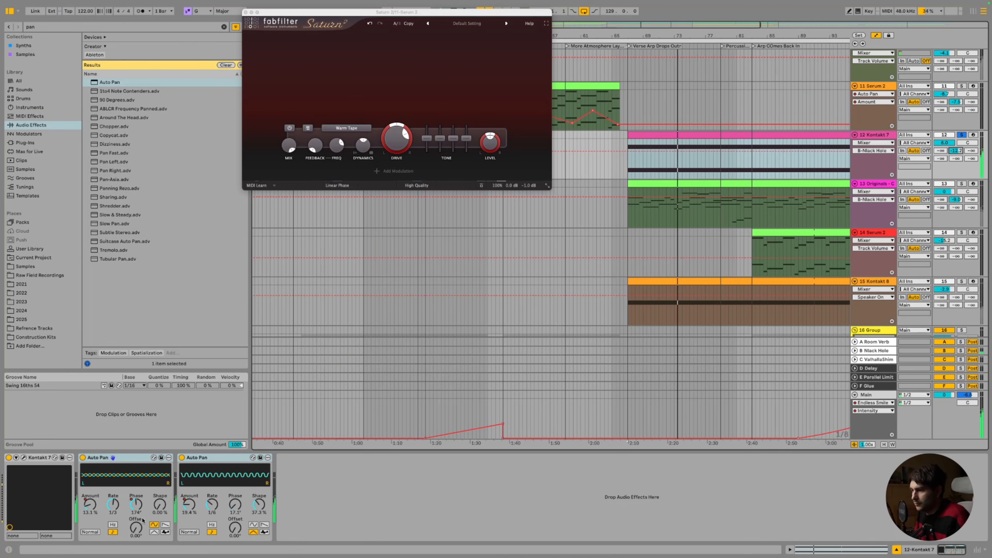
left_click(90, 504)
right_click(90, 505)
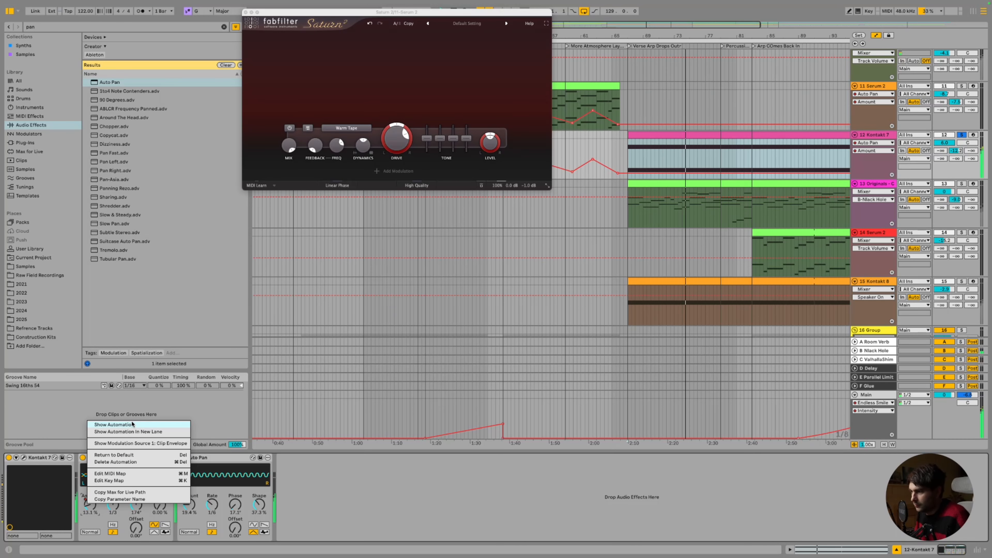
Show the Auto Pan Amount envelope in the Kontakt 7 clip and add a 39.3% breakpoint
left_click(114, 425)
left_click(680, 168)
left_click(675, 173)
left_click_drag(706, 173, 741, 146)
Show the Auto Pan Phase envelope in the Kontakt 7 clip and draw lowered breakpoints
right_click(138, 508)
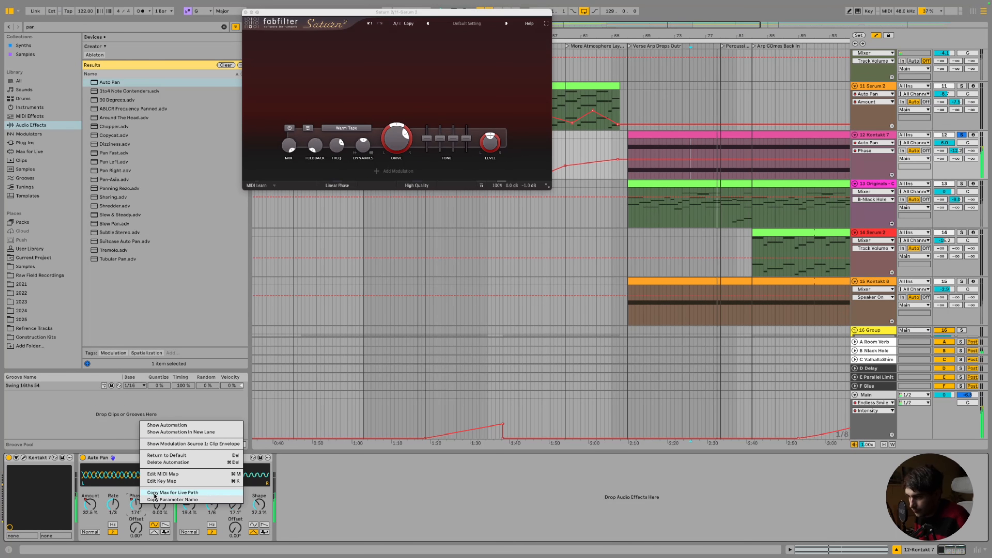
left_click(192, 421)
left_click_drag(734, 159, 733, 178)
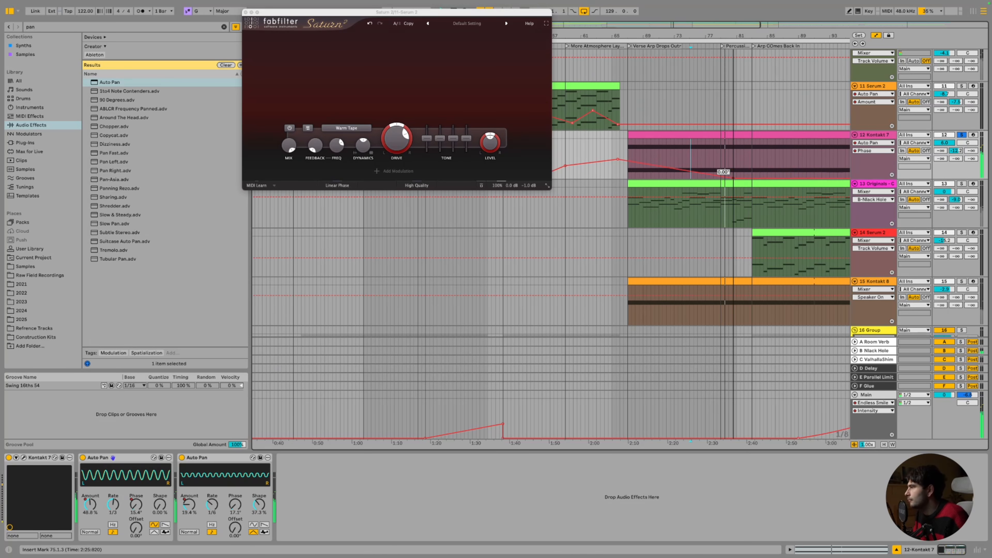
left_click_drag(663, 167, 660, 171)
scroll(781, 151, "right", 1)
scroll(780, 151, "right", 3)
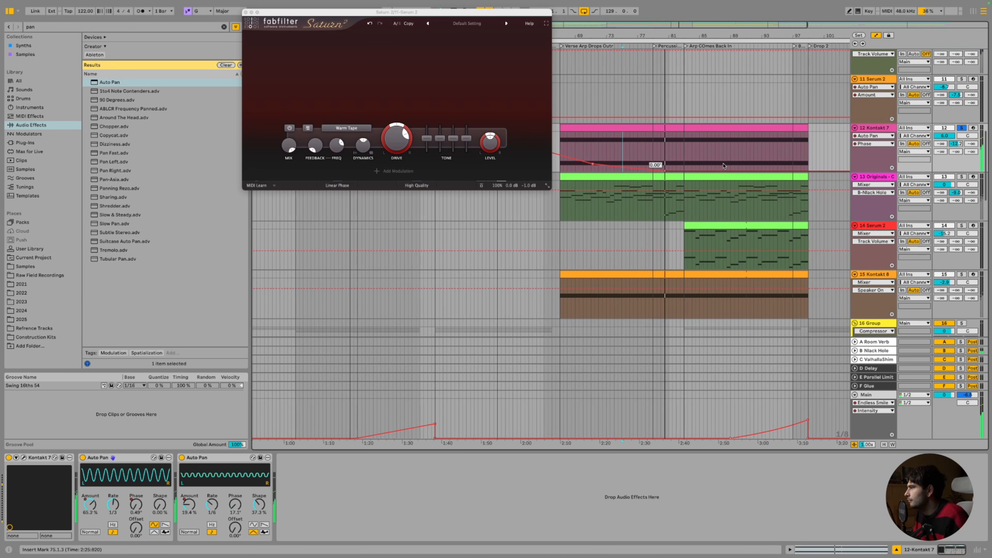
left_click_drag(720, 172, 784, 155)
Draw zigzag Amount breakpoints in the Kontakt 7 clip and replay from inside the clip
left_click(189, 505)
left_click(687, 158)
left_click(677, 164)
mouse_move(704, 164)
left_mouse_down()
mouse_move(705, 149)
mouse_move(742, 160)
left_mouse_up()
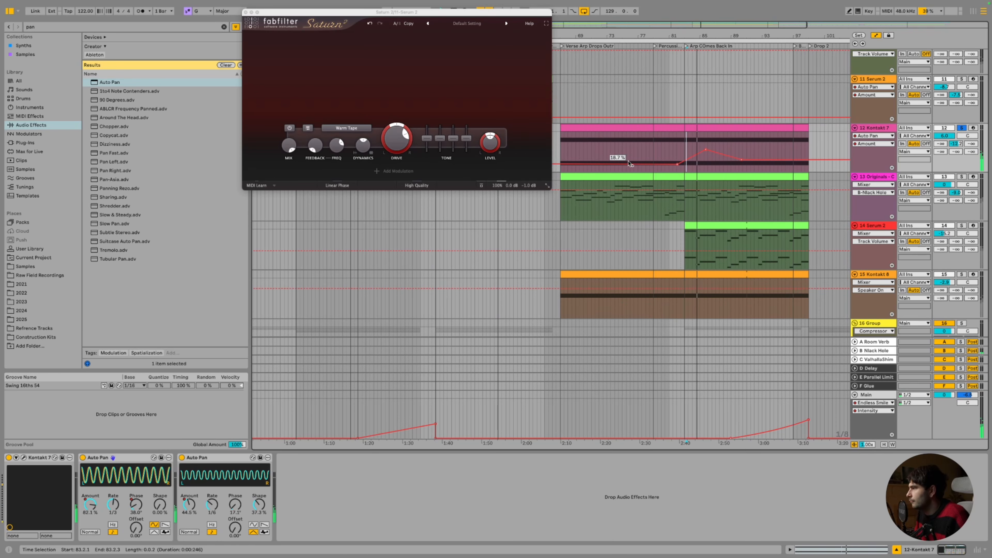
mouse_move(563, 164)
left_mouse_down()
mouse_move(563, 136)
mouse_move(579, 154)
left_mouse_up()
left_click(568, 128)
key("space")
key("space")
left_click(578, 159)
Show the other Auto Pan's Amount envelope and shape it with a 65.9% point
scroll(580, 153, "left", 1)
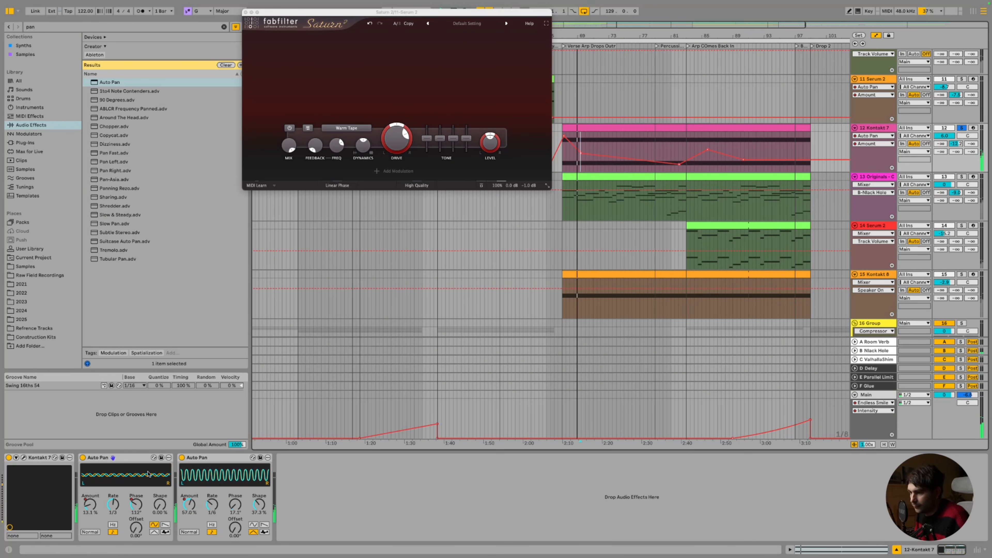
right_click(91, 504)
left_click(106, 419)
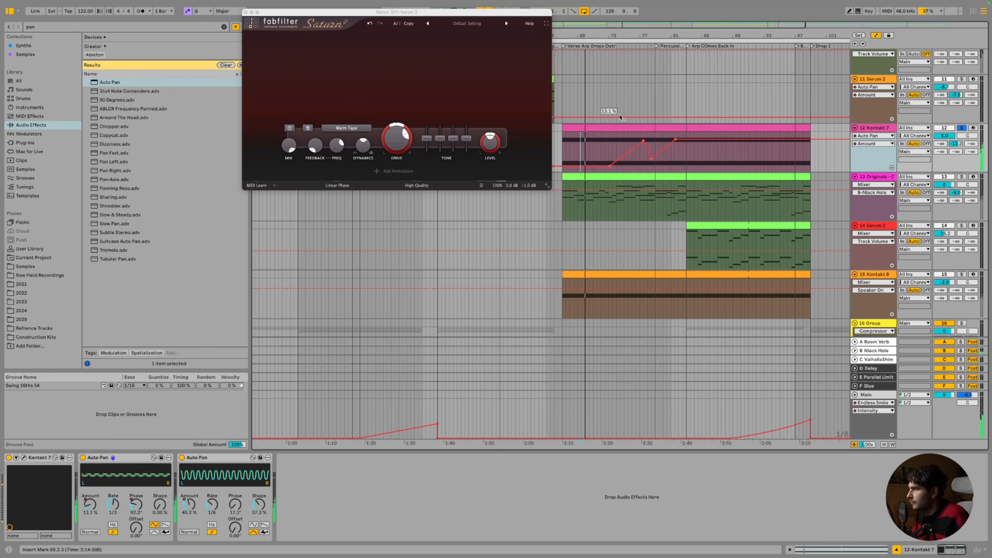
left_click_drag(609, 166, 651, 163)
Select both Kontakt 7 Auto Pans and switch them off to compare
left_click(207, 459)
left_click(135, 458)
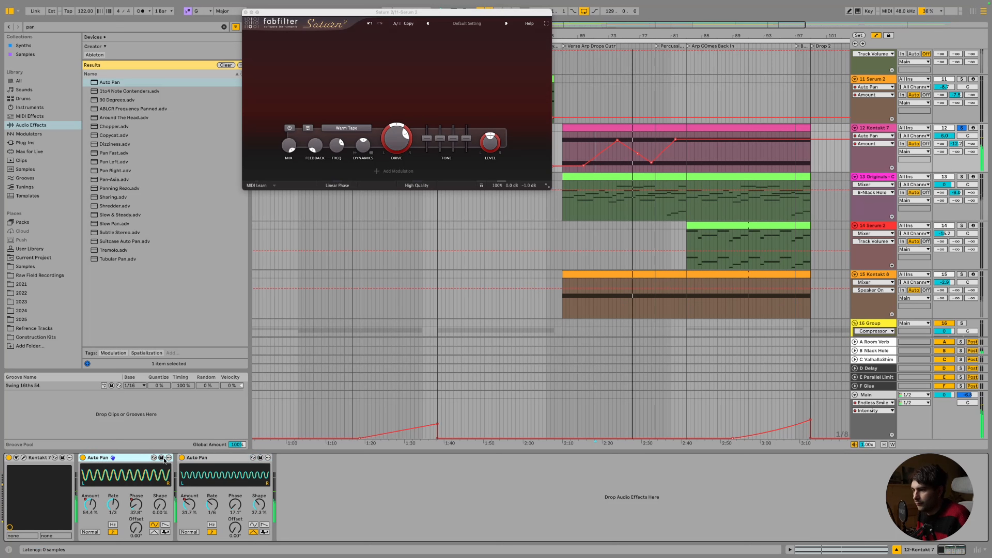
left_click(197, 458, "shift")
left_click(182, 457)
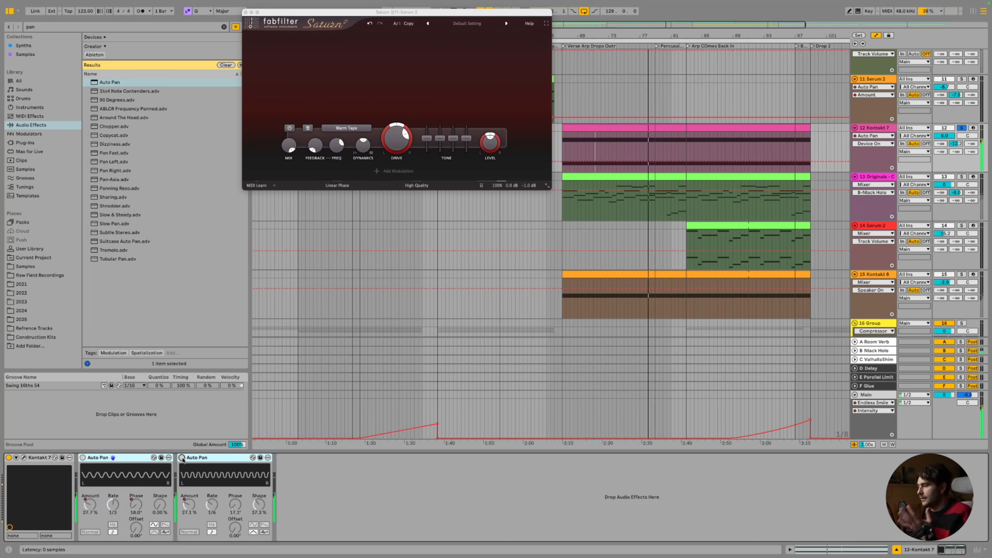
Re-enable both Kontakt 7 Auto Pans and open the Kontakt 7 instrument window
left_click(182, 458)
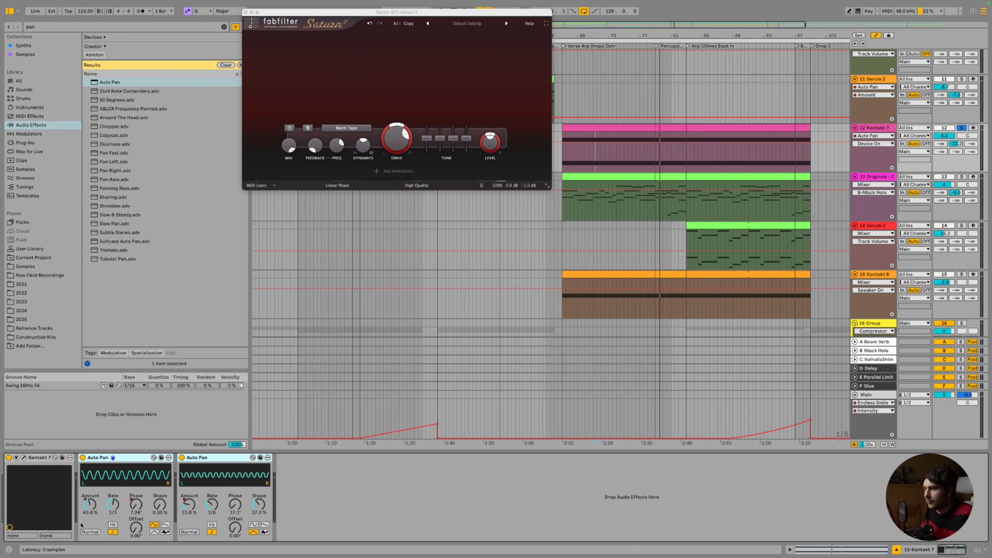
left_click(24, 457)
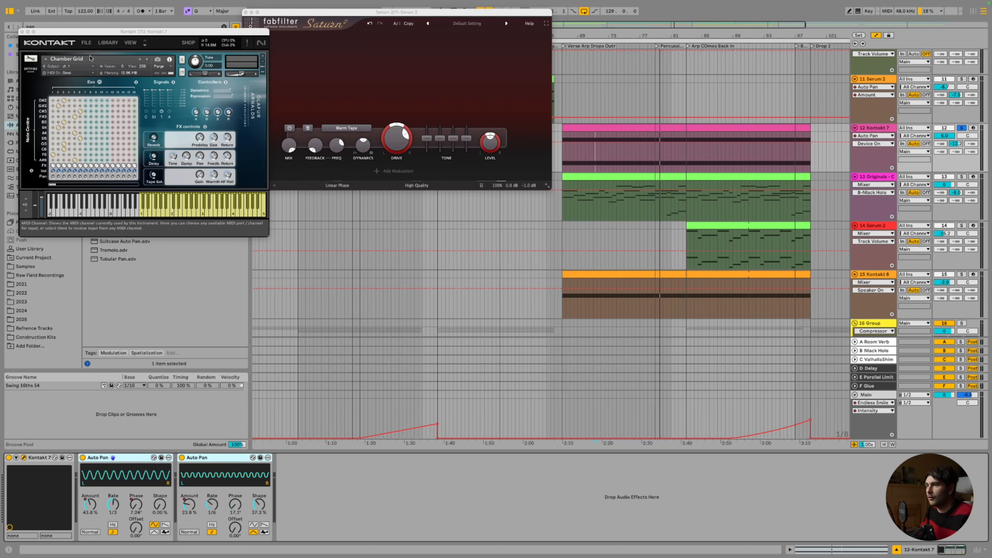
Drag the Kontakt 7 window with the Chamber Grid patch to screen centre, uncovering the browser list
left_click_drag(132, 33, 344, 65)
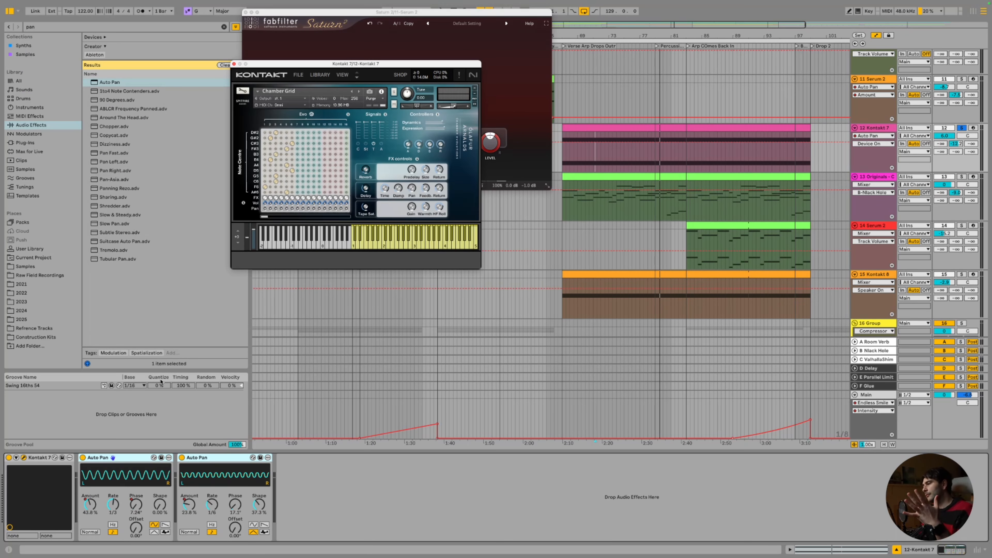